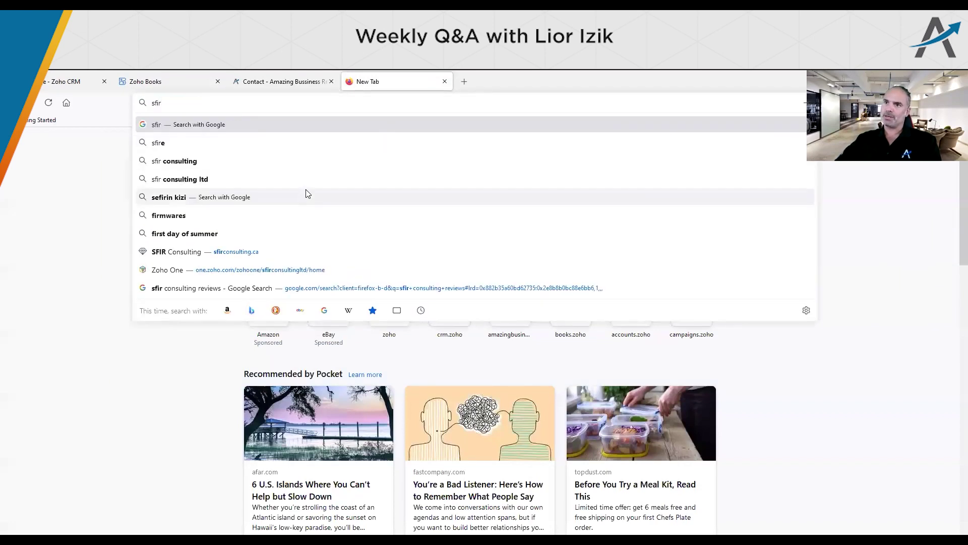
Step: Open the SFIR Consulting website and select its web address
click(285, 159)
click(151, 240)
click(250, 104)
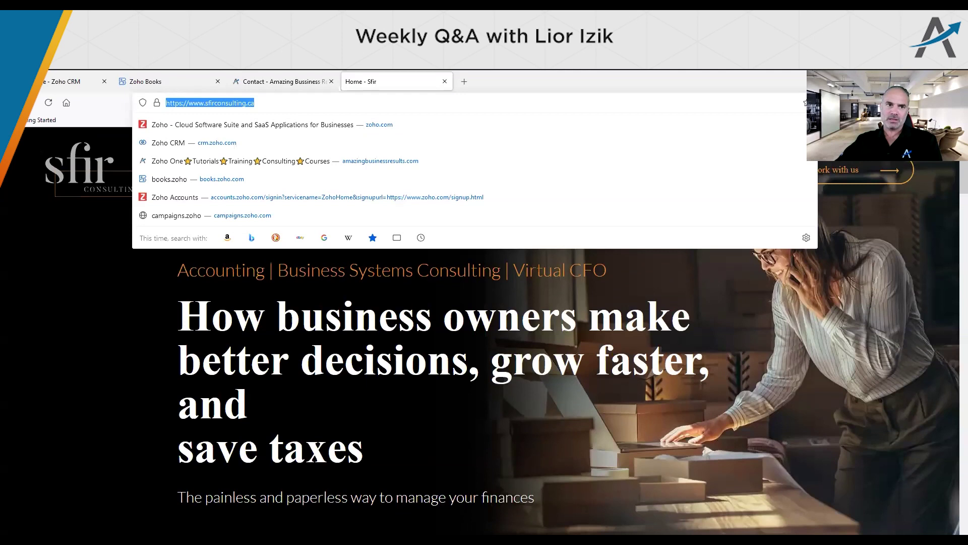
key(Escape)
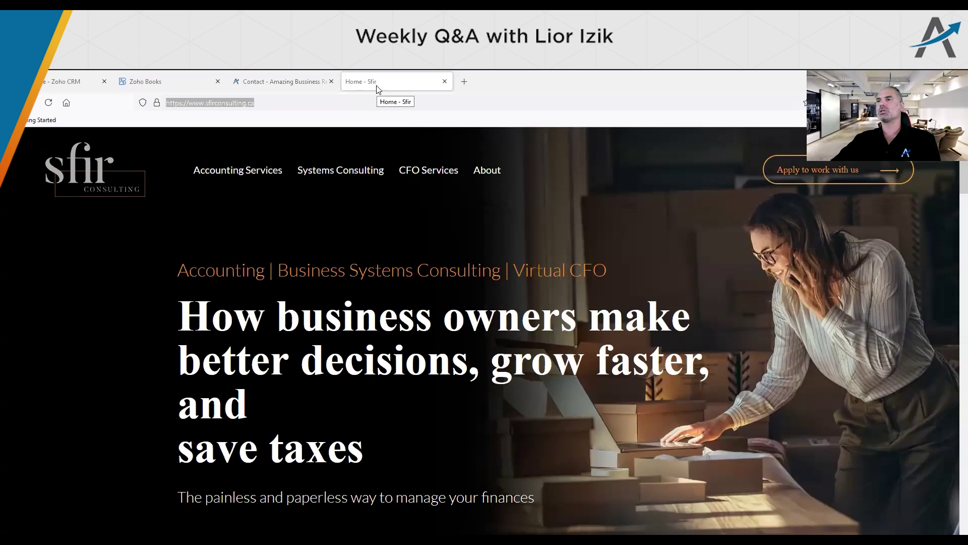
click(424, 87)
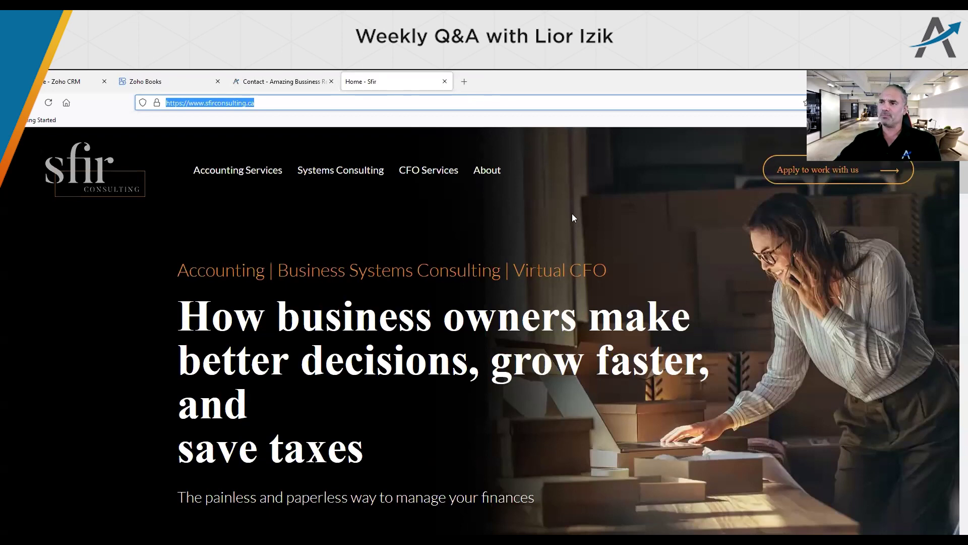
click(611, 137)
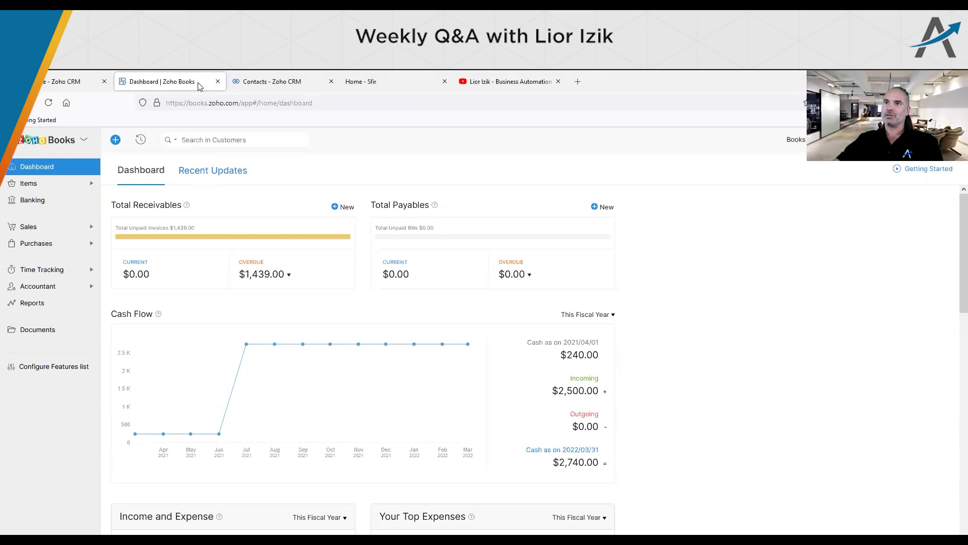
Step: Go to forms.zoho.com in the browser tab that holds the YouTube channel
click(253, 85)
click(504, 82)
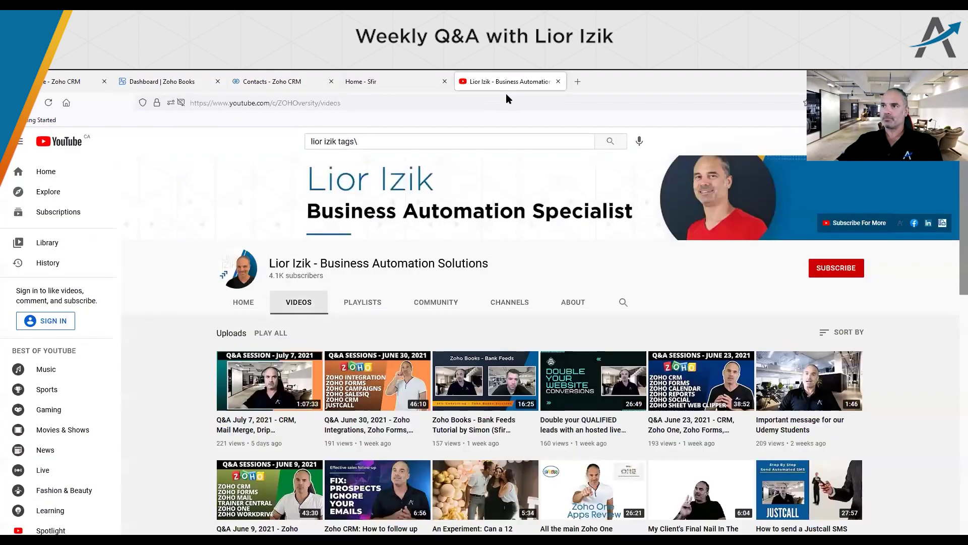
click(502, 100)
text(forms)
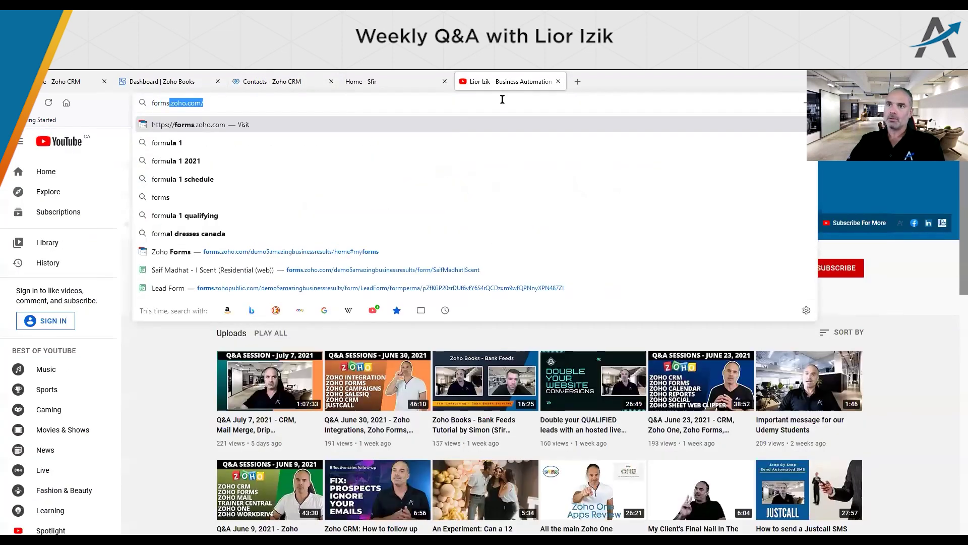
key(Return)
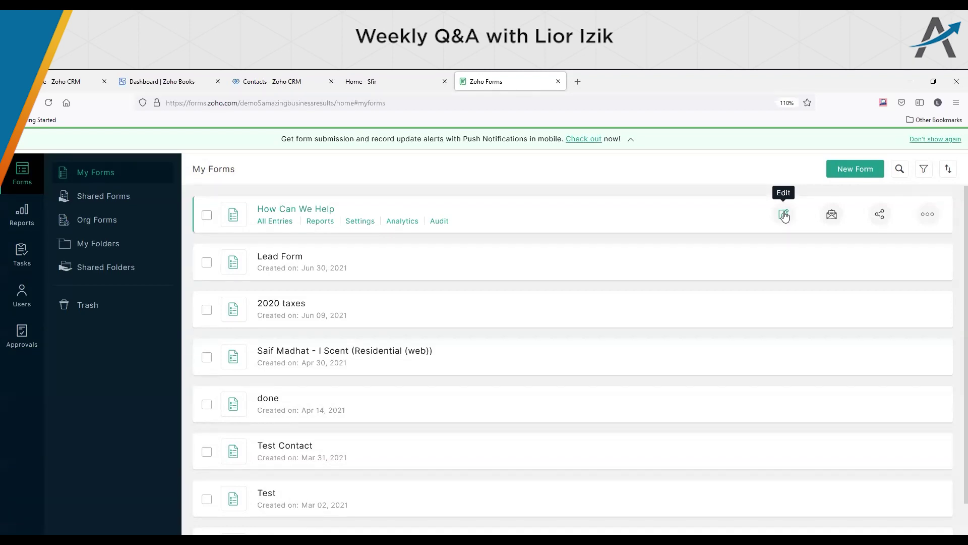
Step: Open the How Can We Help form's Zoho CRM integration and check the attachments selected for sending to CRM
click(784, 214)
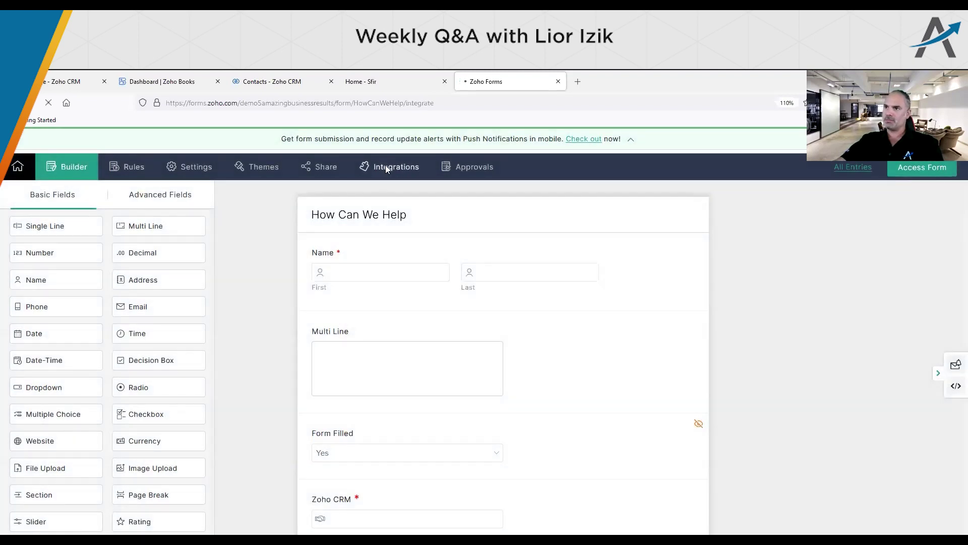
click(386, 169)
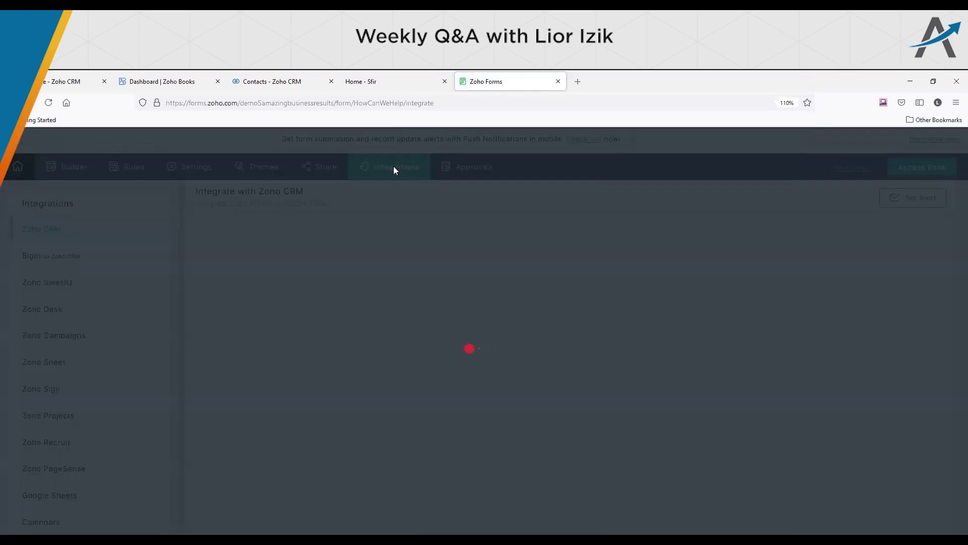
scroll(441, 352, down, 3)
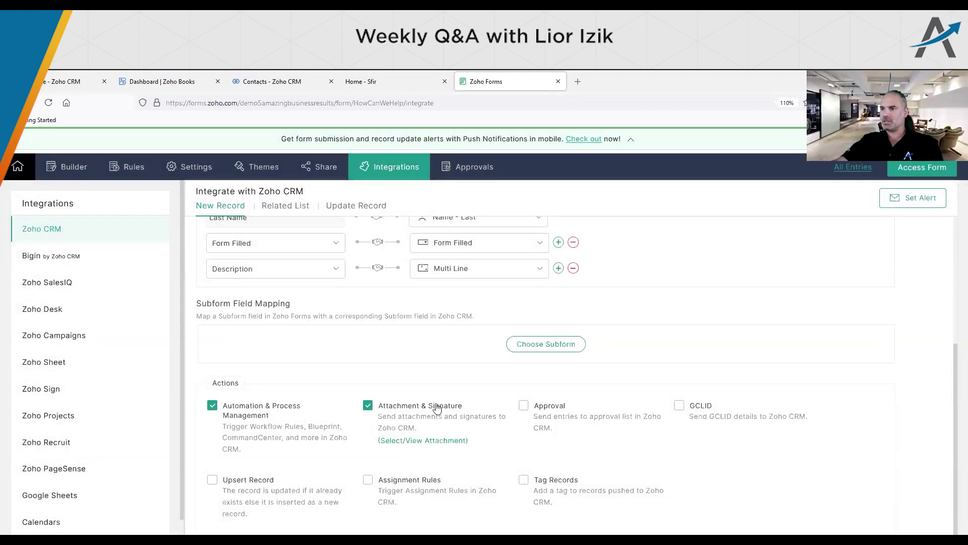
click(416, 440)
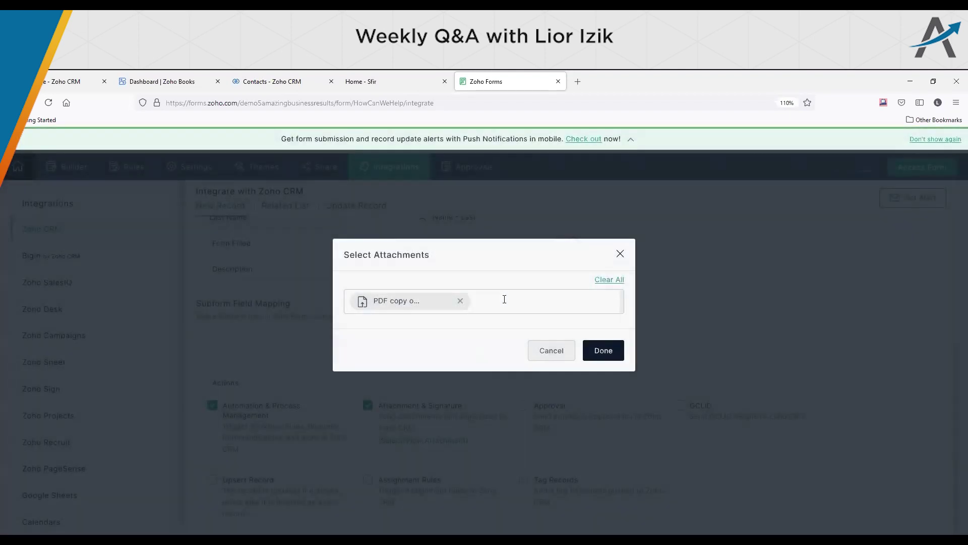
click(487, 299)
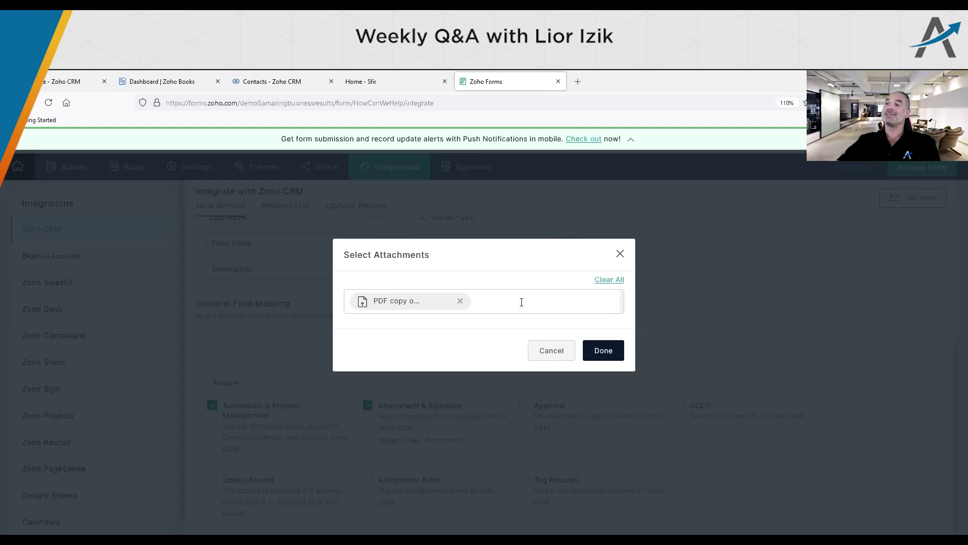
click(553, 351)
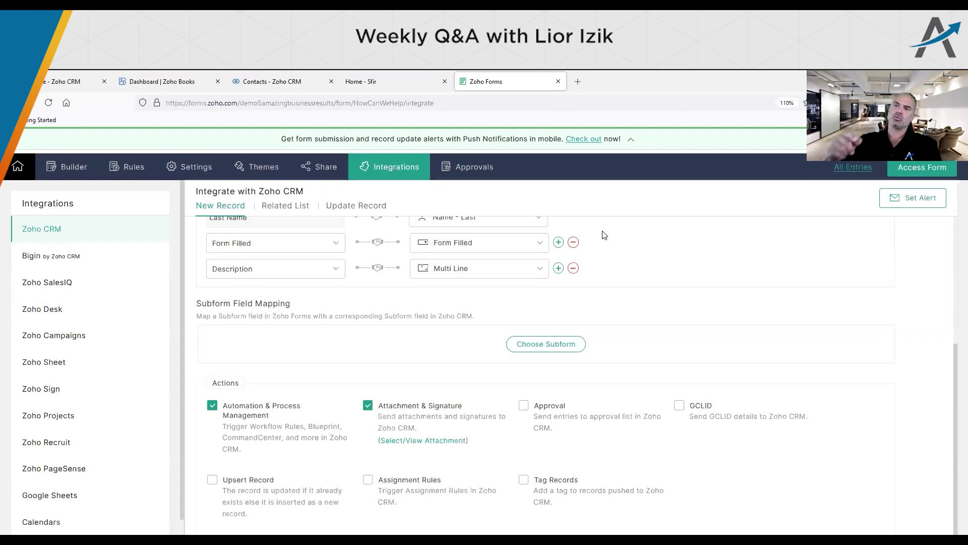
scroll(376, 408, up, 4)
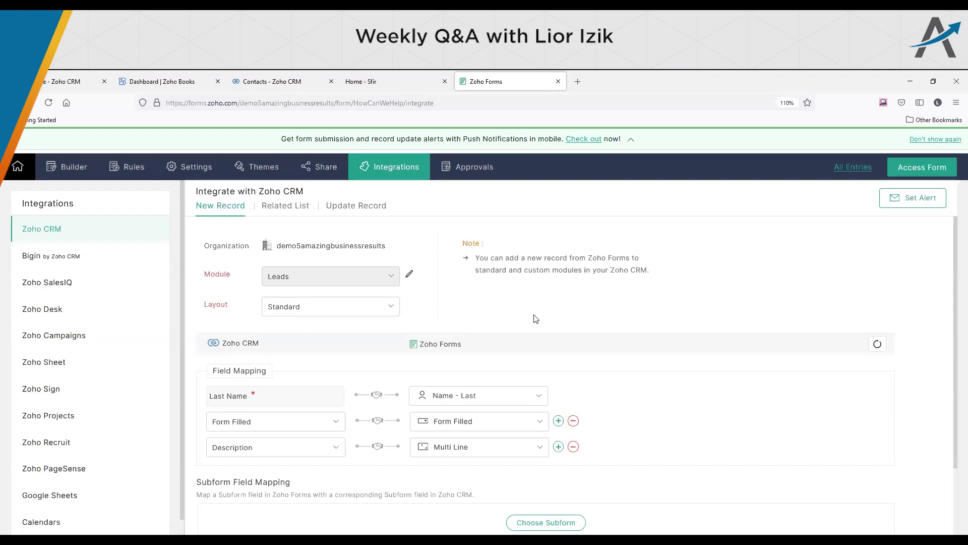
Step: Switch to Zoho CRM, open the most recently created lead, and view its Zoho Sign and custom button options
click(161, 81)
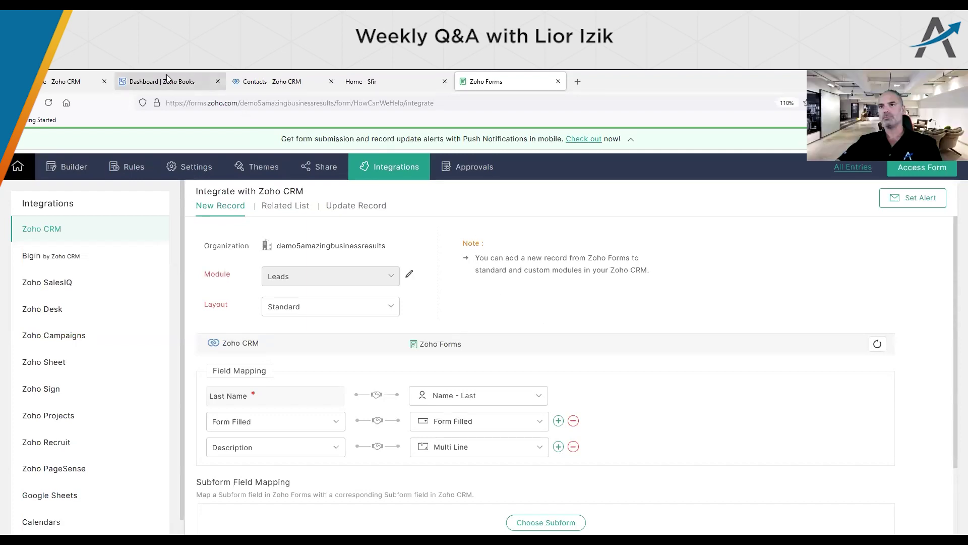
click(274, 81)
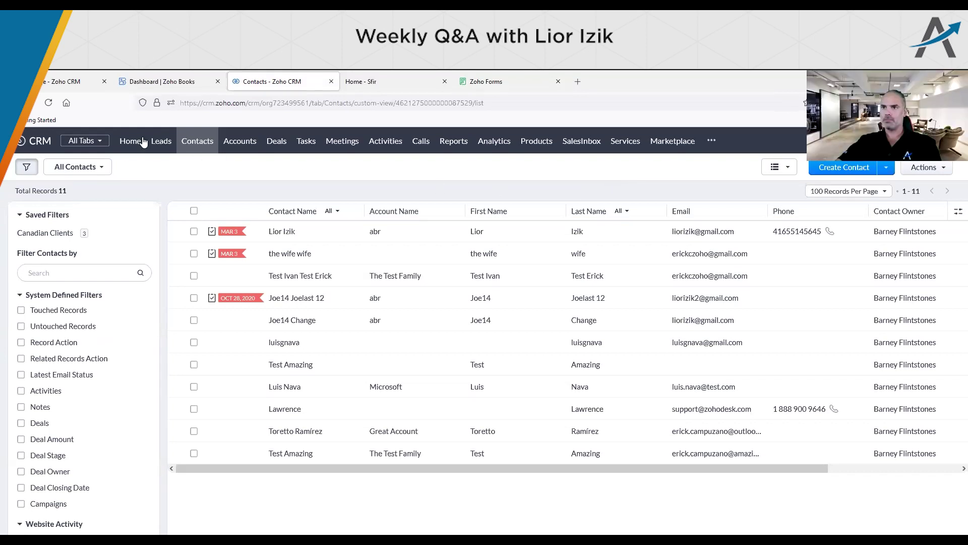
click(161, 142)
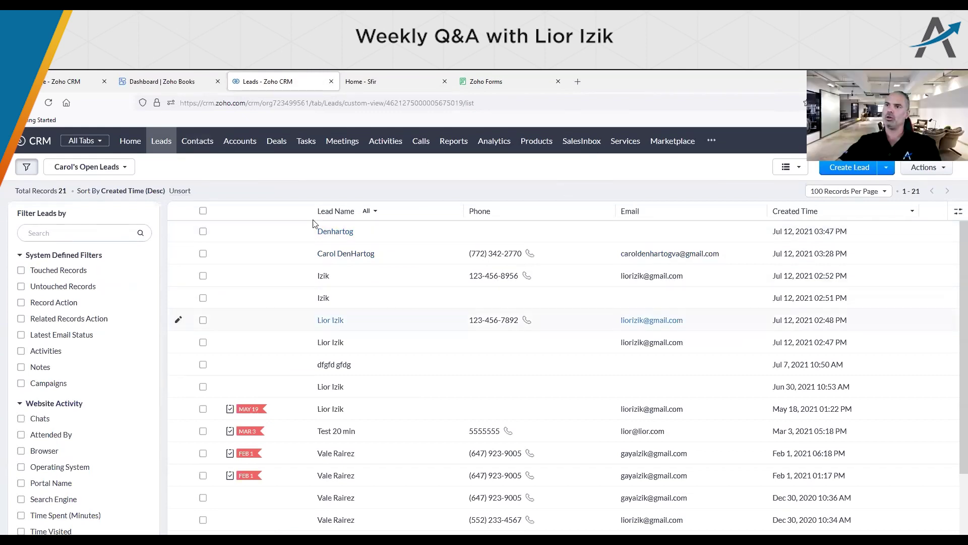
click(433, 237)
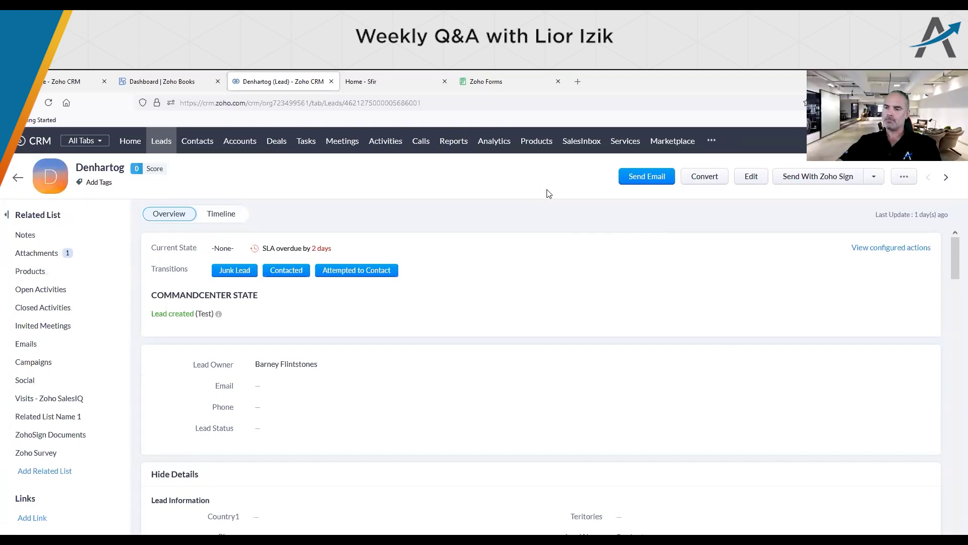
click(874, 177)
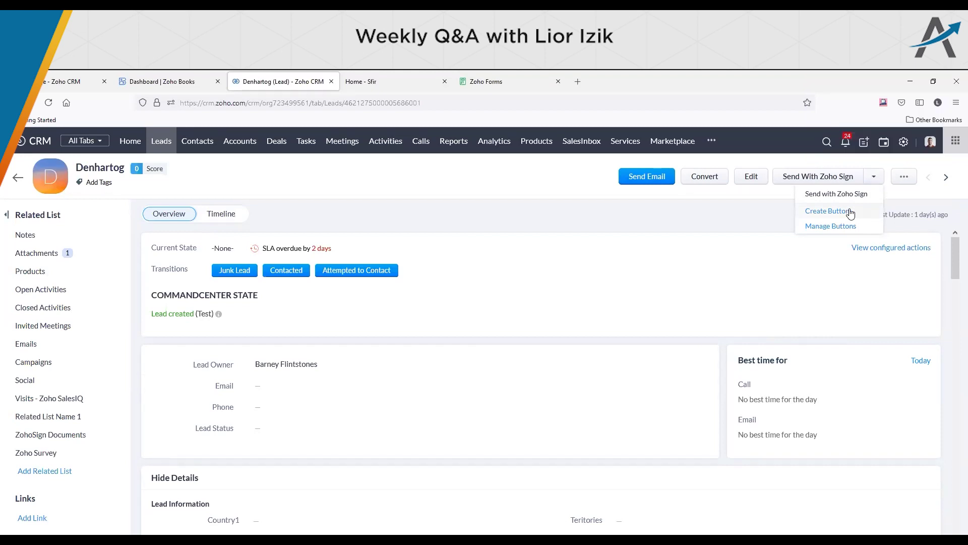
click(690, 224)
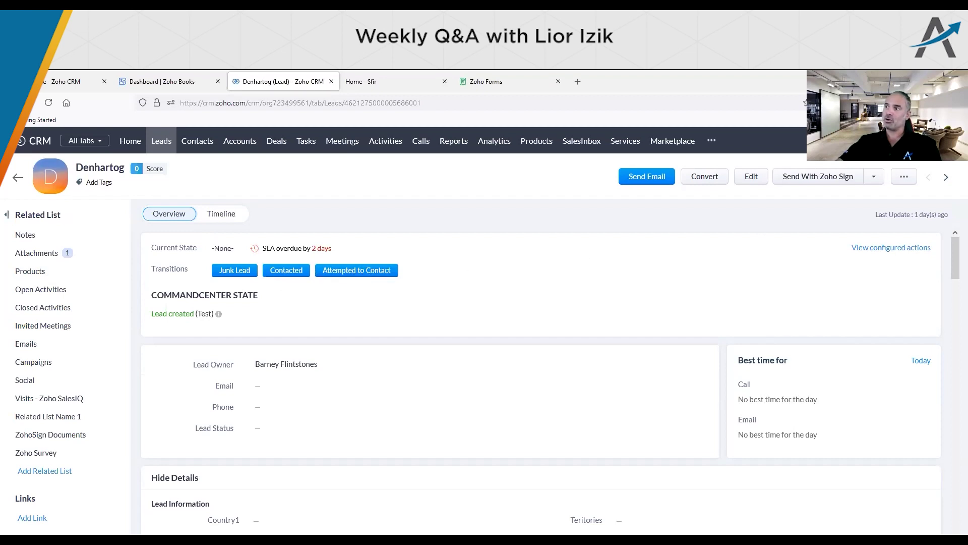
Step: Open the list of blueprints in the CRM setup
click(901, 143)
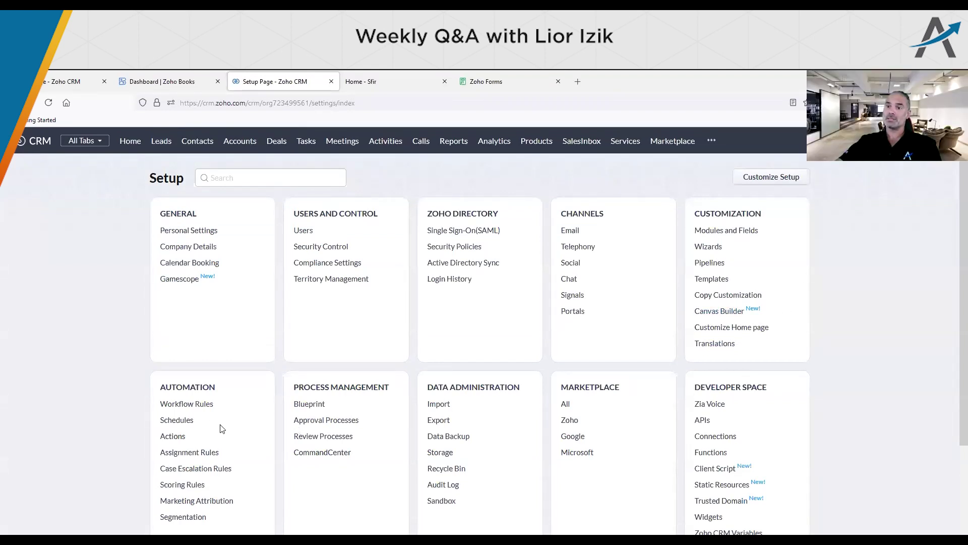
click(319, 405)
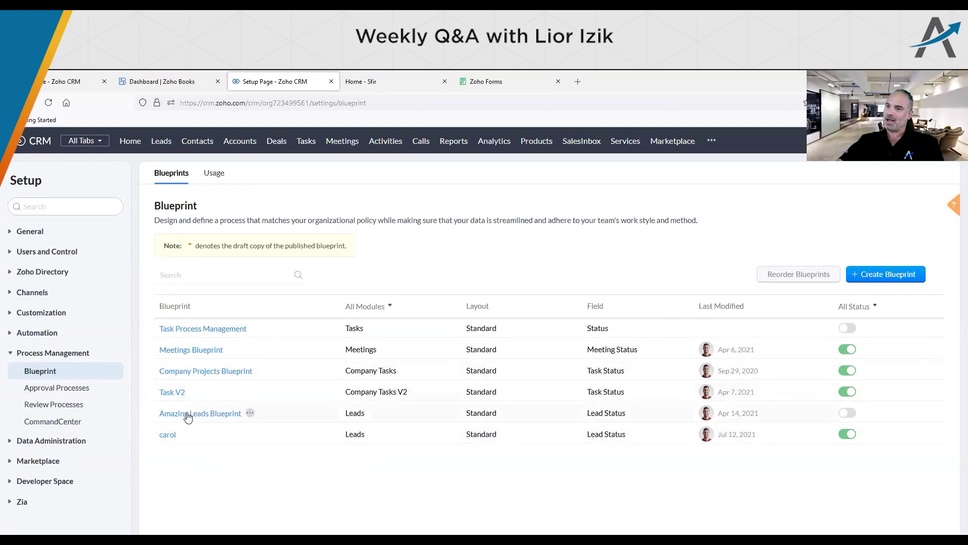
Step: Open amazingbusinessresults.com in a new browser tab and go through its DIY resources page to the Zoho CRM course
click(578, 82)
text(am)
key(Return)
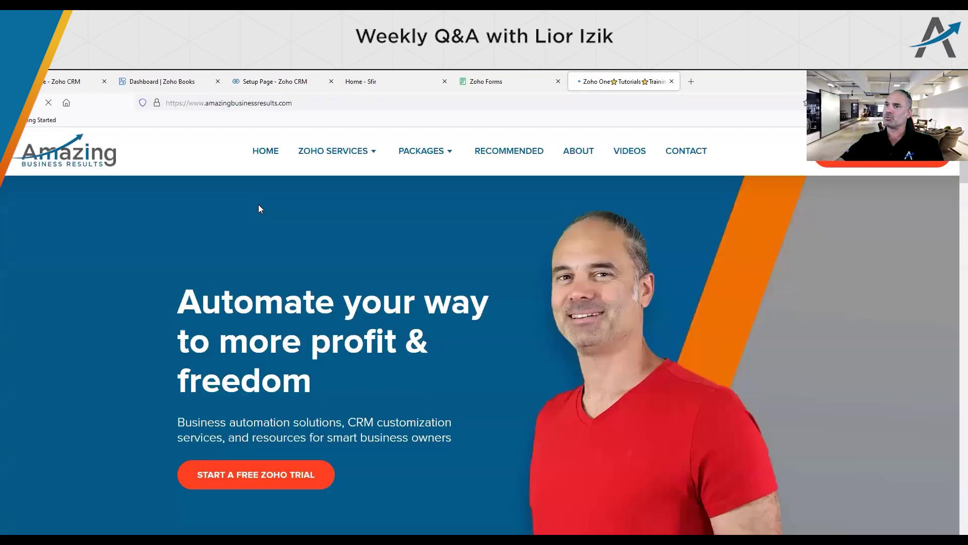
mouse_move(380, 152)
click(325, 188)
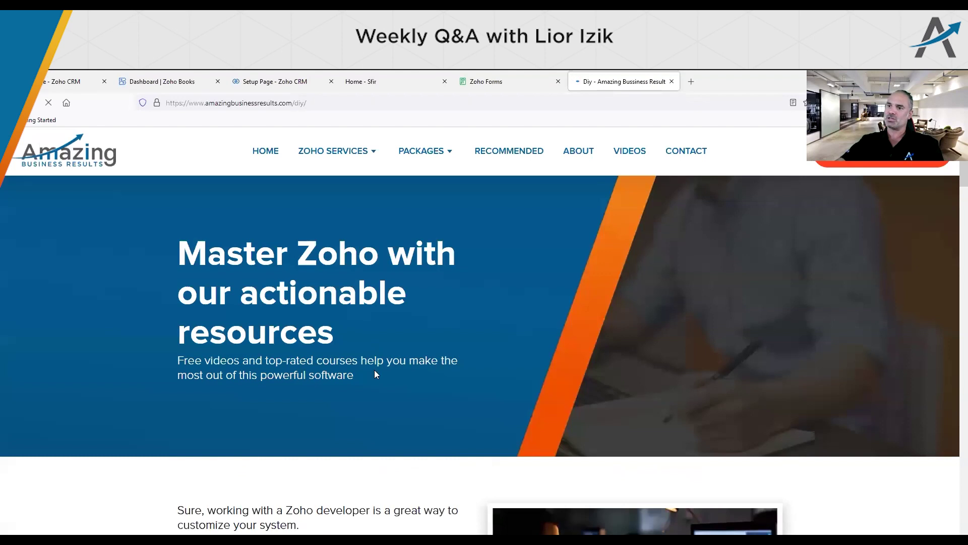
scroll(374, 373, down, 10)
scroll(379, 396, down, 1)
click(230, 428)
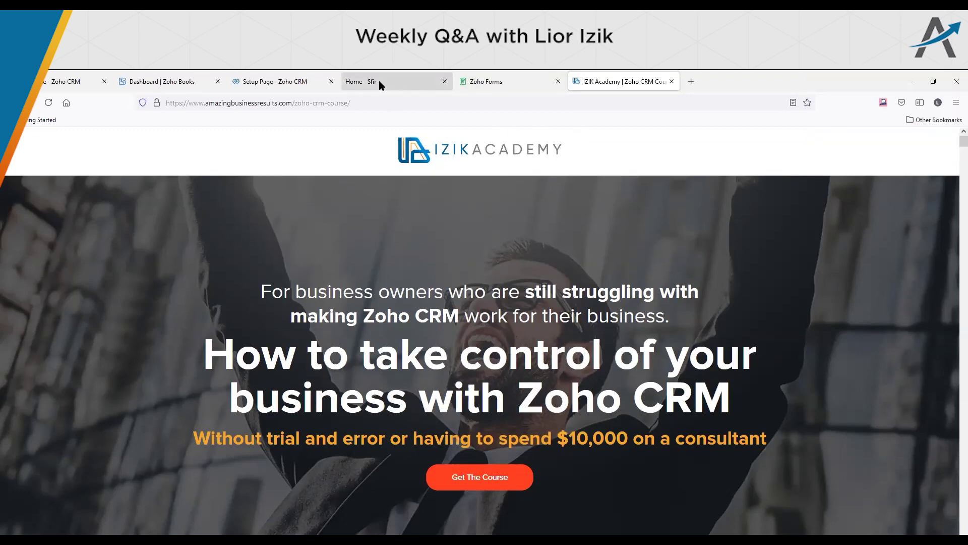
Step: Revisit the Sfir site, return to Zoho CRM, and look through its list of additional modules
click(417, 83)
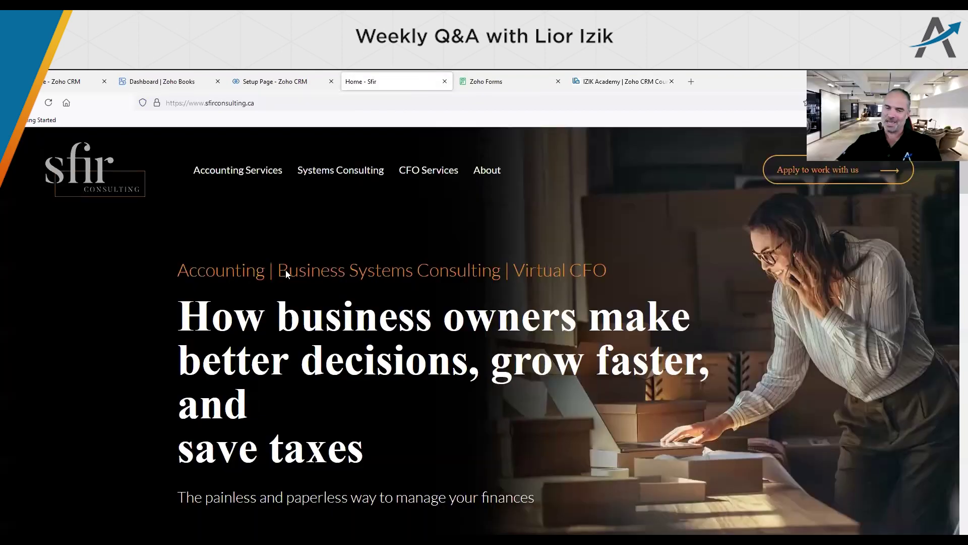
click(271, 84)
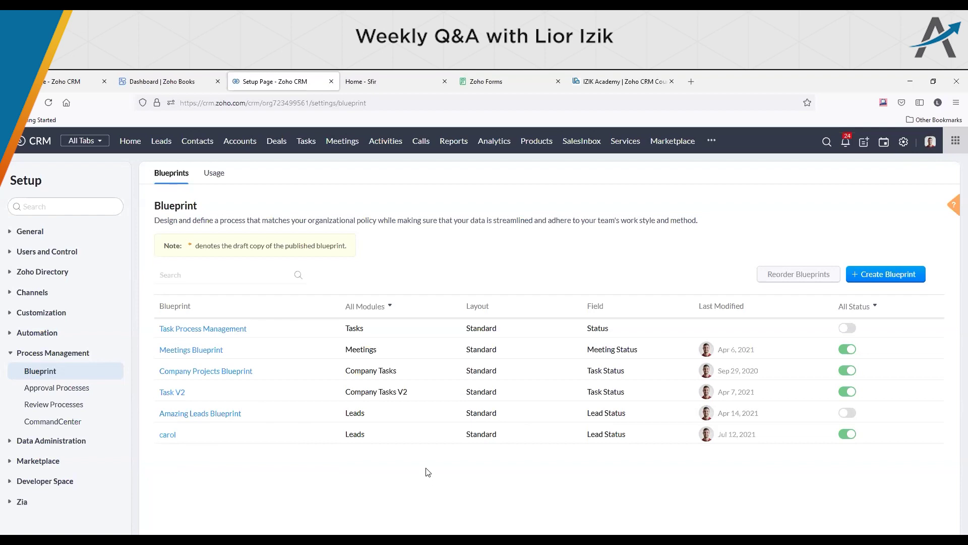
click(712, 141)
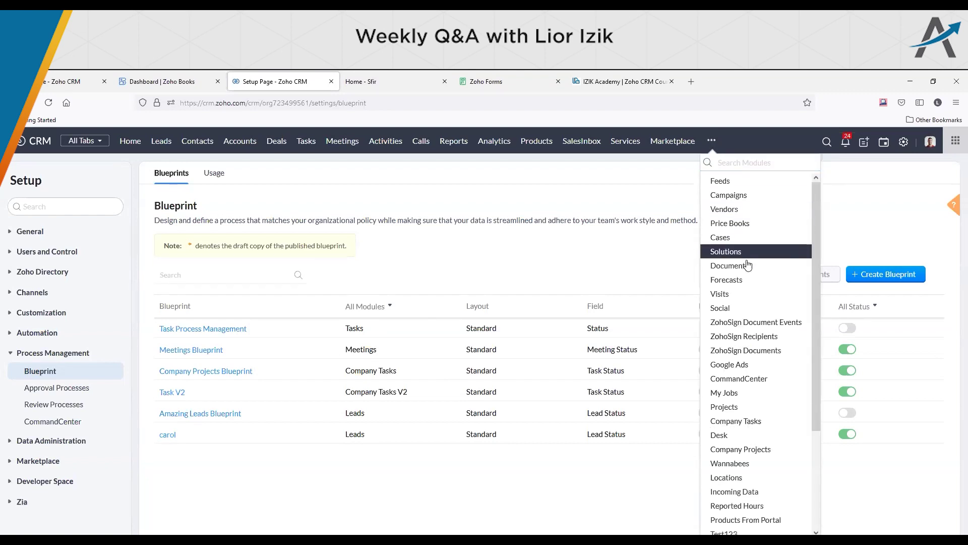
click(647, 246)
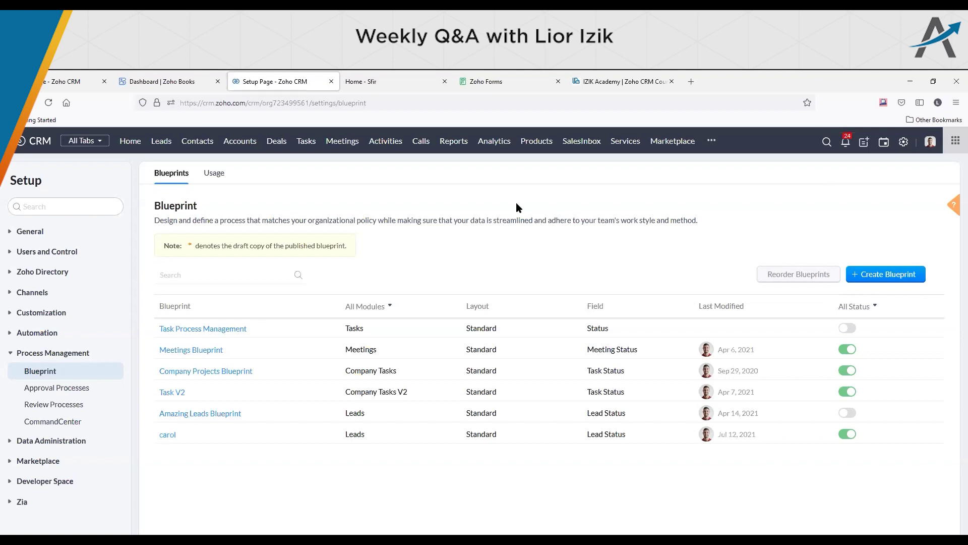
Step: Open the mail merge templates in the CRM customization setup
click(904, 143)
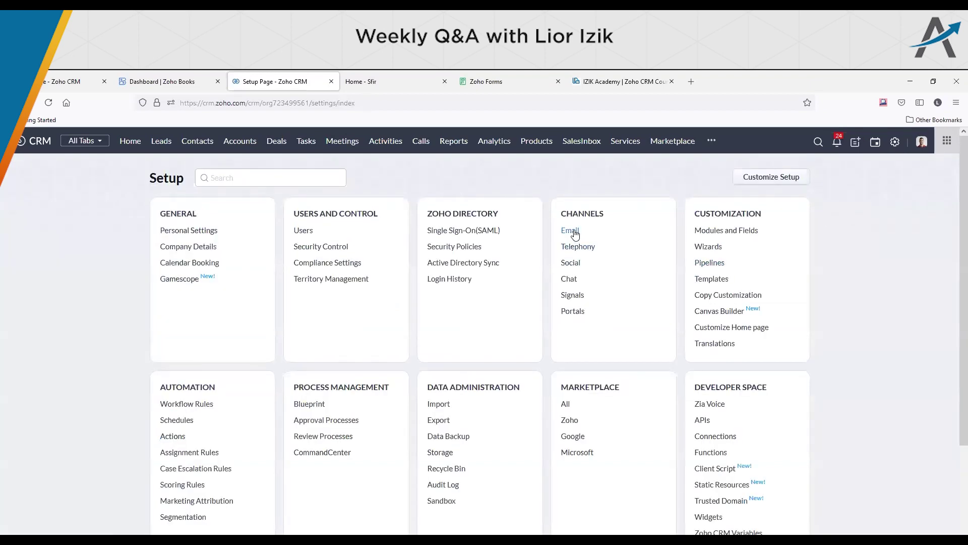
click(712, 281)
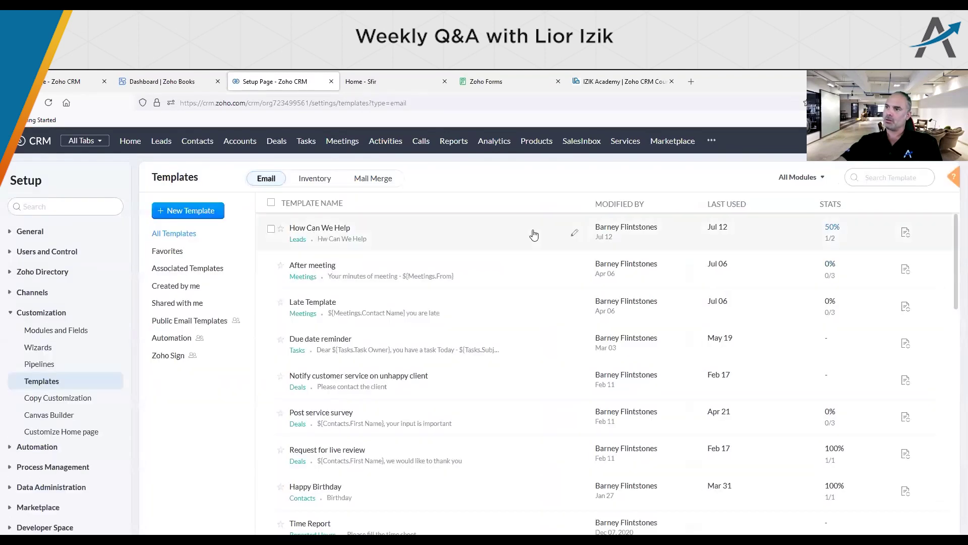
click(386, 182)
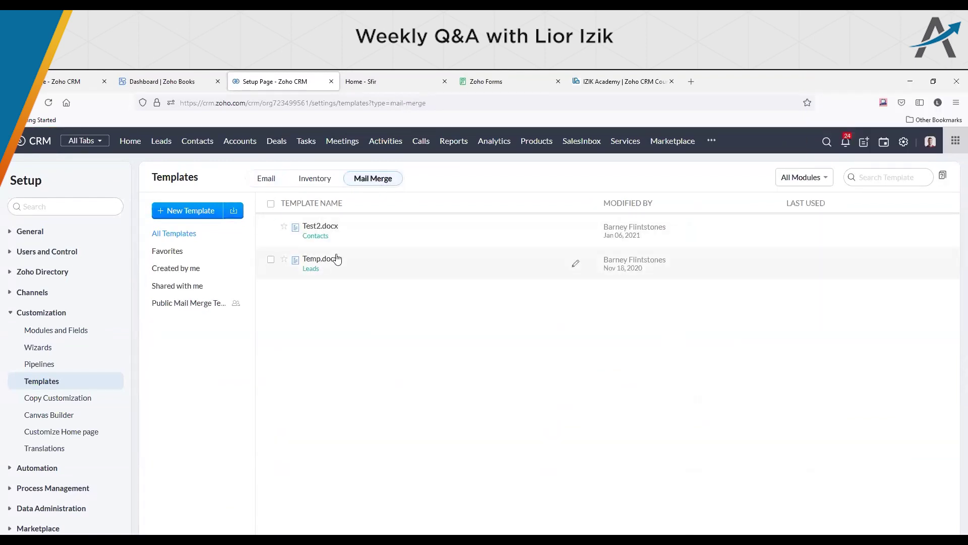
Step: Start a new mail merge template, look through the modules it can be based on, and cancel without creating it
click(203, 211)
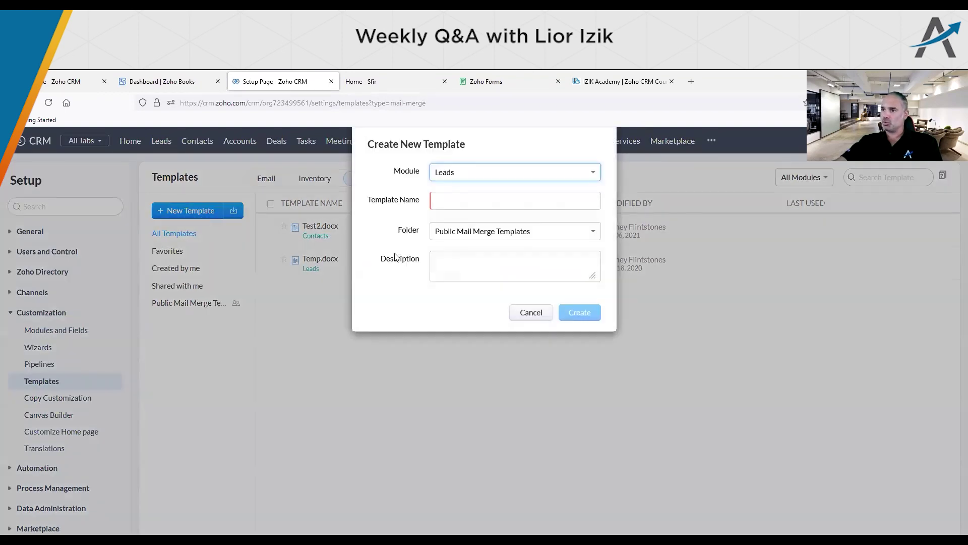
click(475, 171)
scroll(509, 247, down, 5)
scroll(499, 249, up, 3)
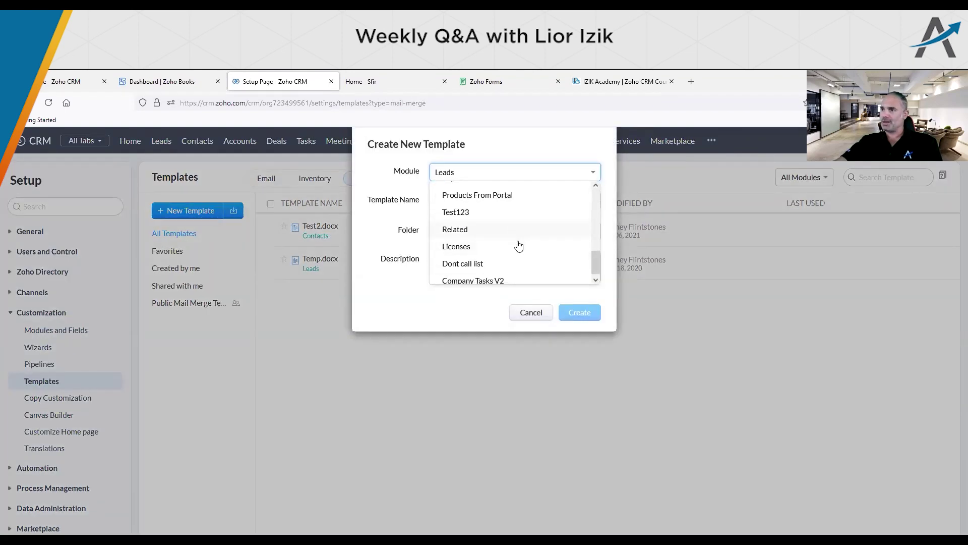
scroll(515, 257, up, 5)
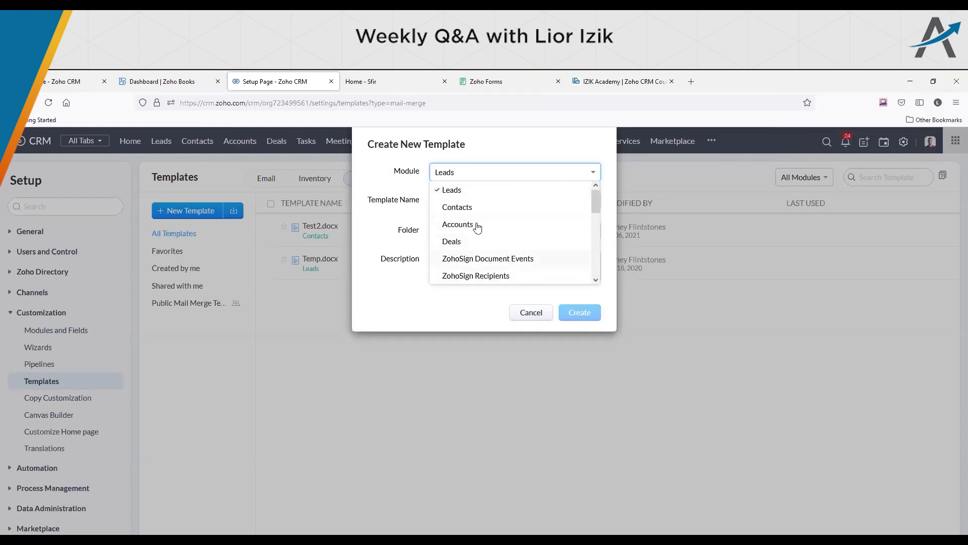
click(531, 313)
click(531, 312)
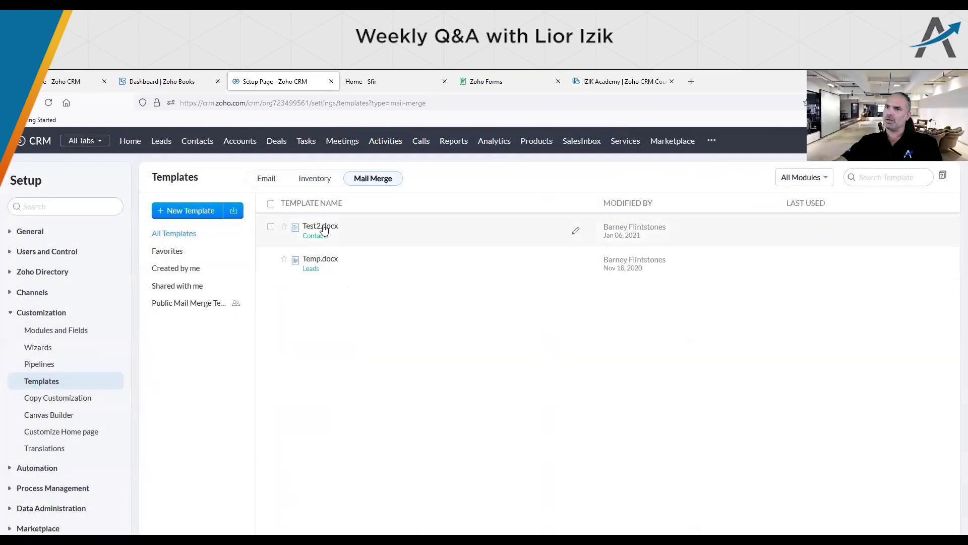
Step: Preview the Test2.docx mail merge template, try opening it for editing, and close the new browser tab
click(326, 233)
click(939, 221)
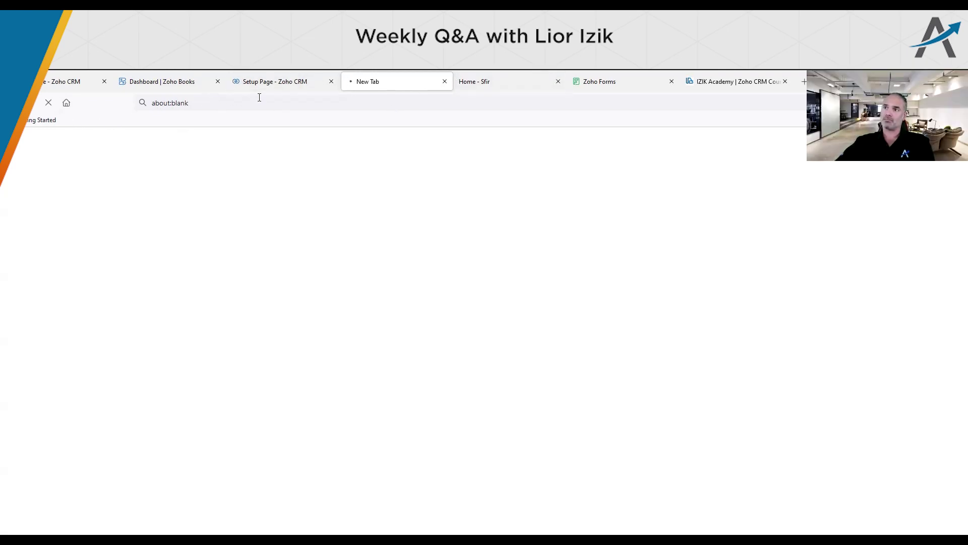
key(ctrl+w)
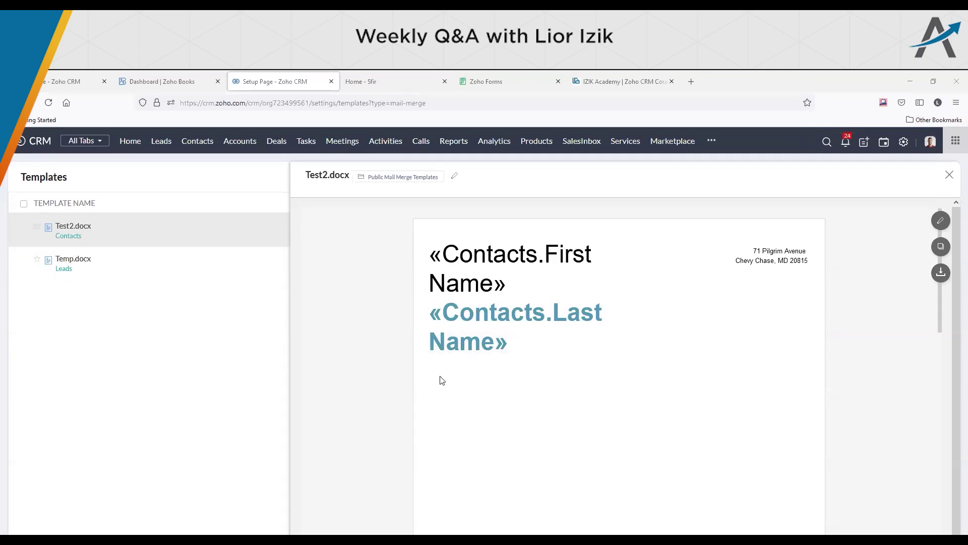
Step: Revisit the Finance Suite integration page, open the newest lead in the Leads module, and try to send it an email
click(82, 81)
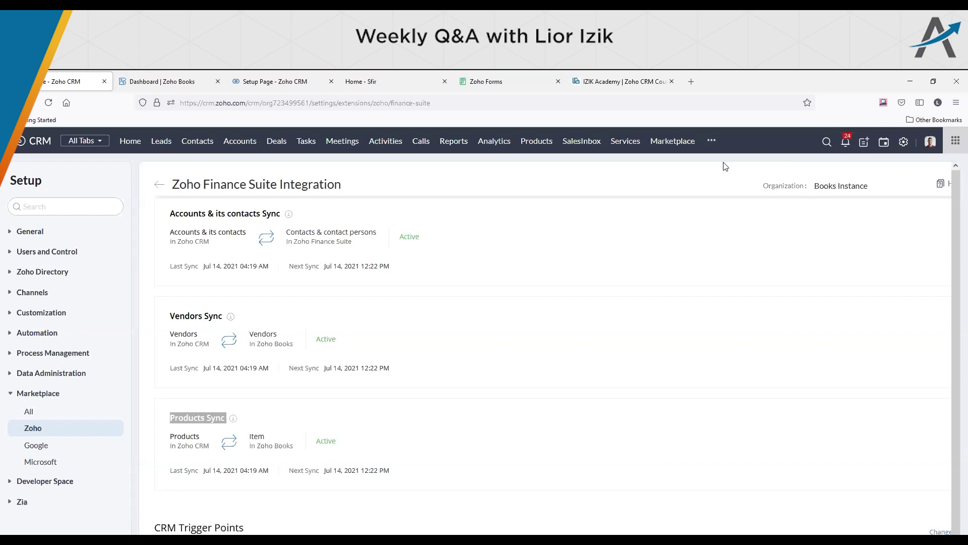
click(685, 314)
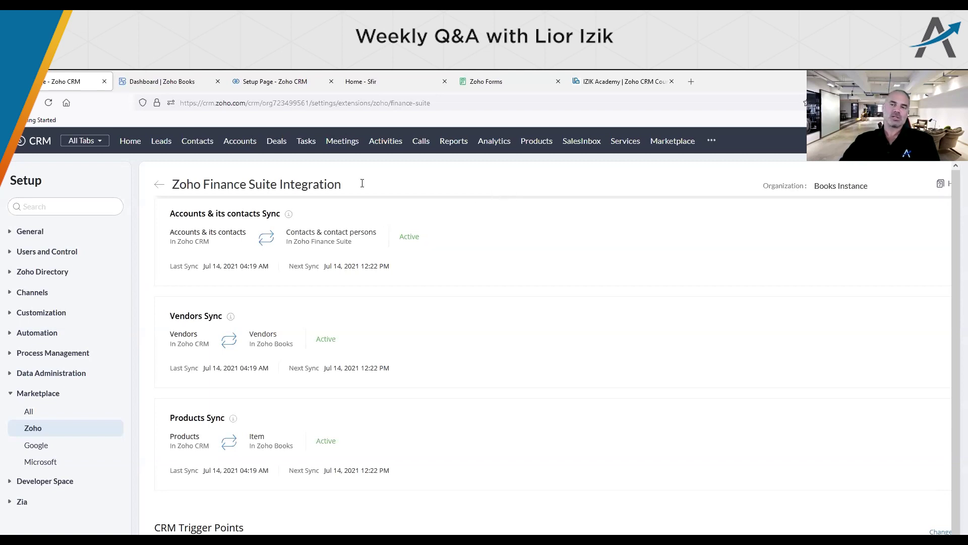
click(163, 141)
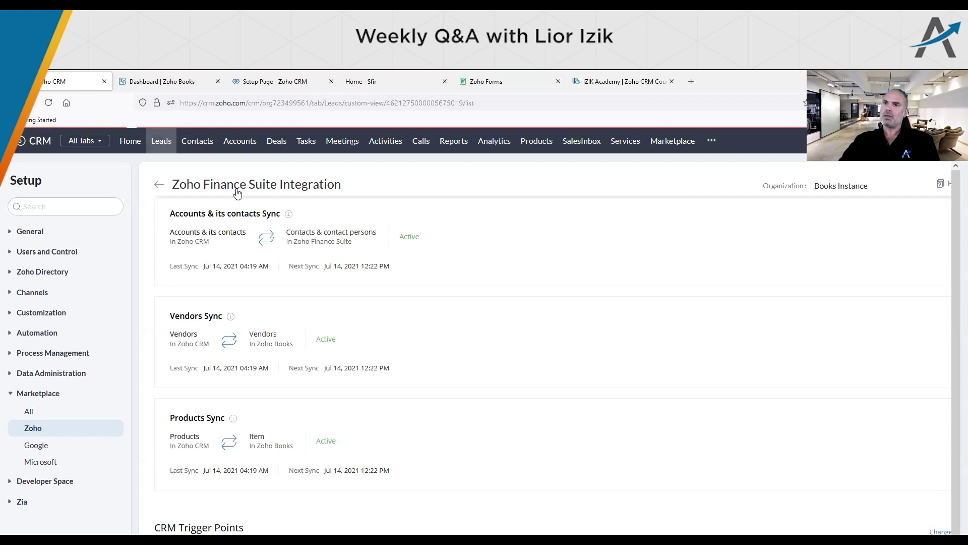
click(376, 237)
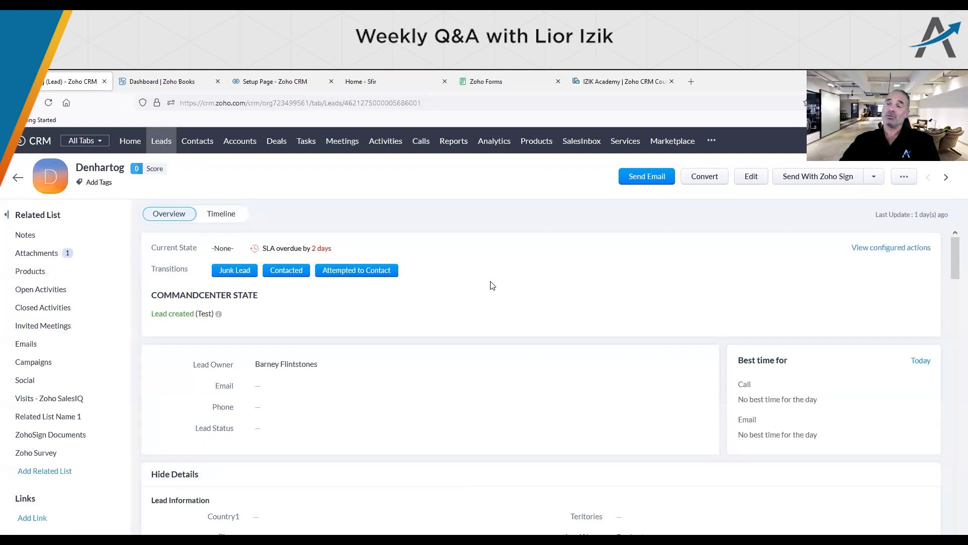
click(660, 183)
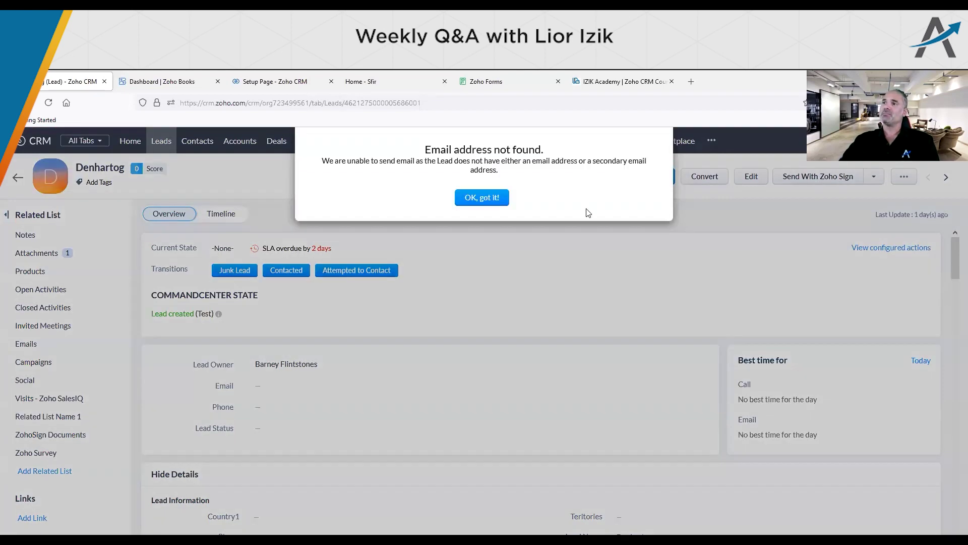
click(493, 198)
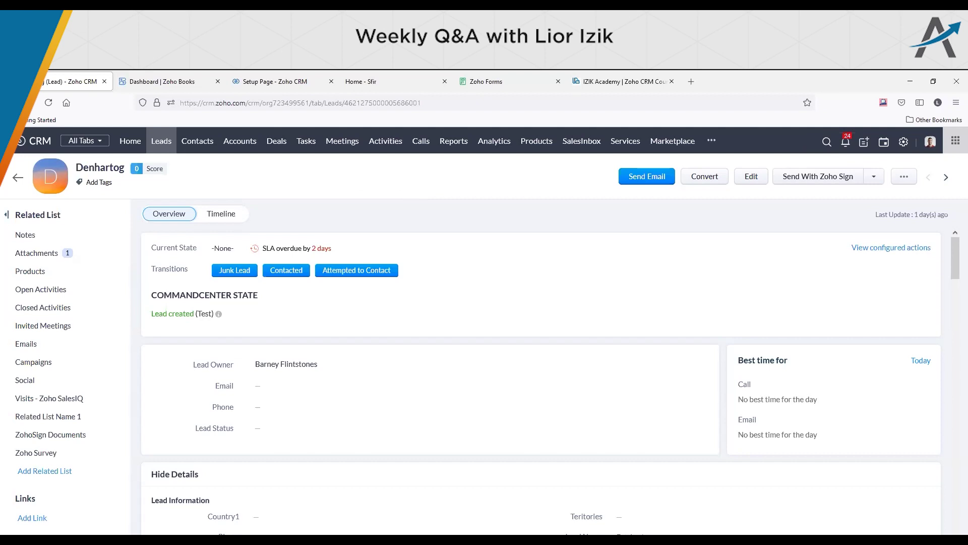
Step: Return to the leads list and review the Zoho CRM integration's field mapping and actions in Zoho Forms
key(alt+Left)
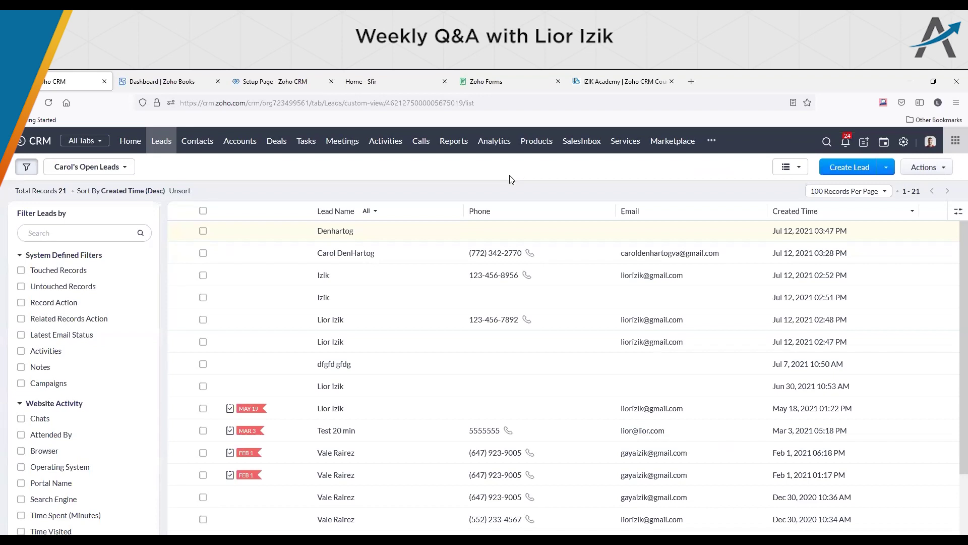
click(511, 84)
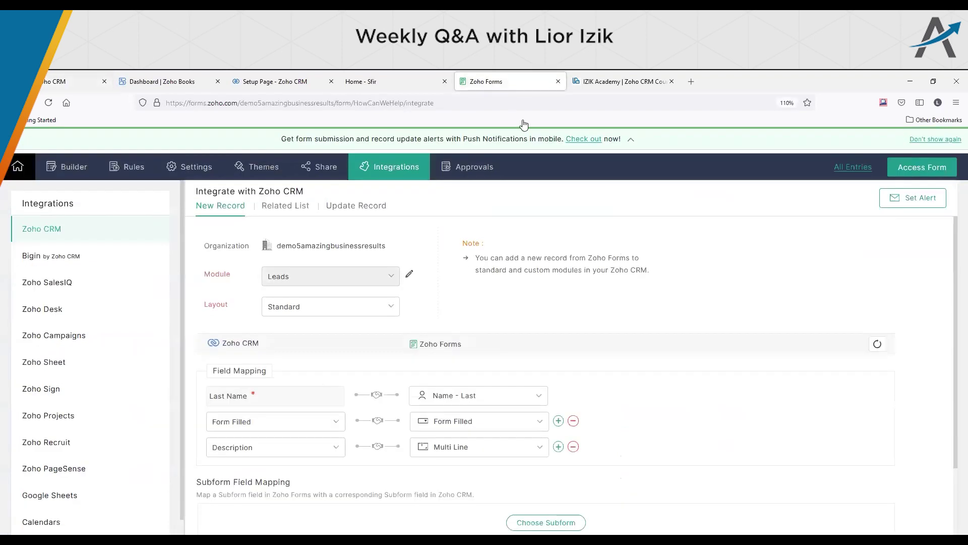
scroll(478, 271, down, 3)
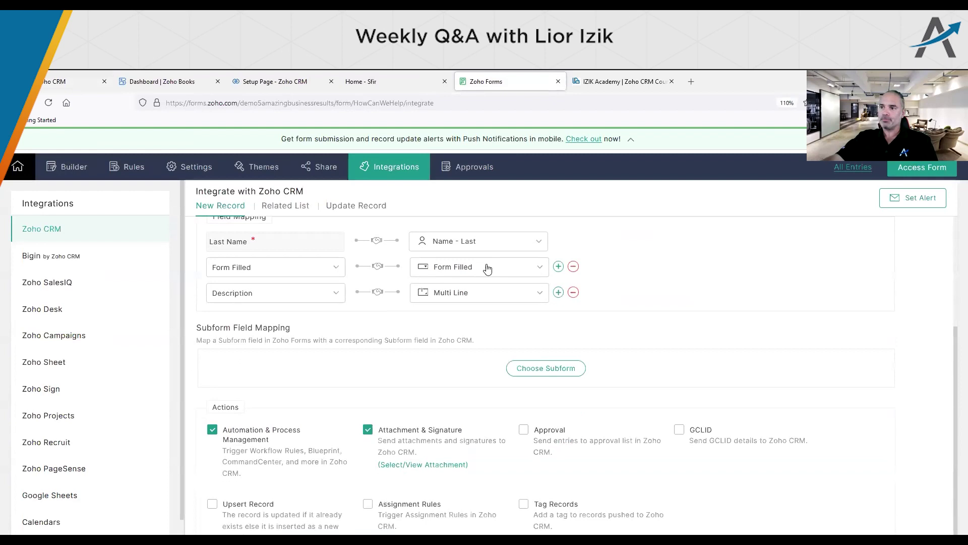
scroll(645, 331, down, 1)
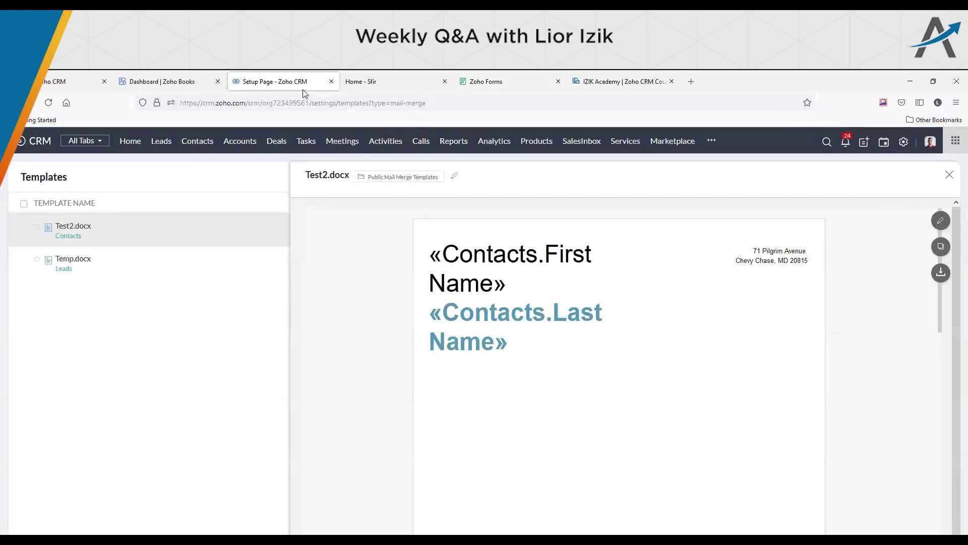
Step: Reopen the newest lead in Zoho CRM, view its attachments, and look back through its record details
click(295, 86)
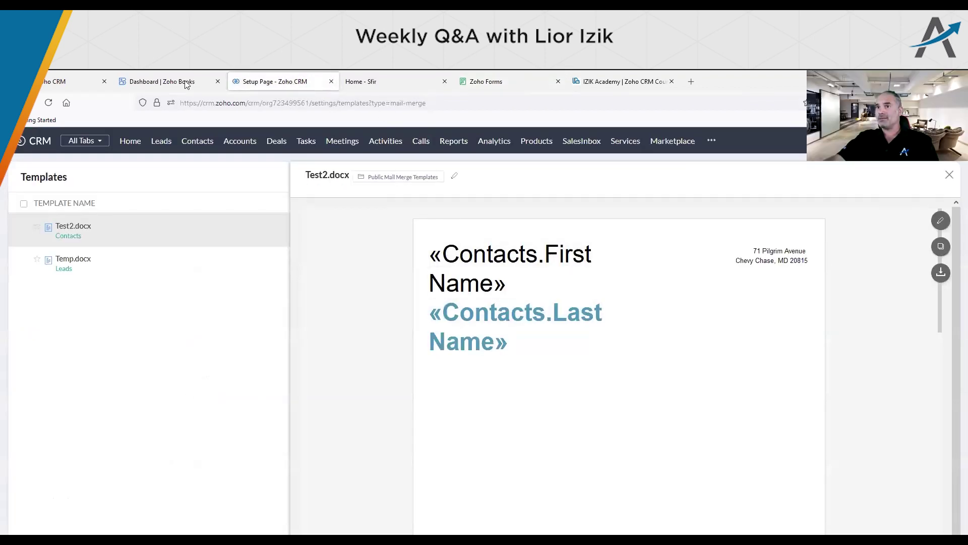
click(80, 80)
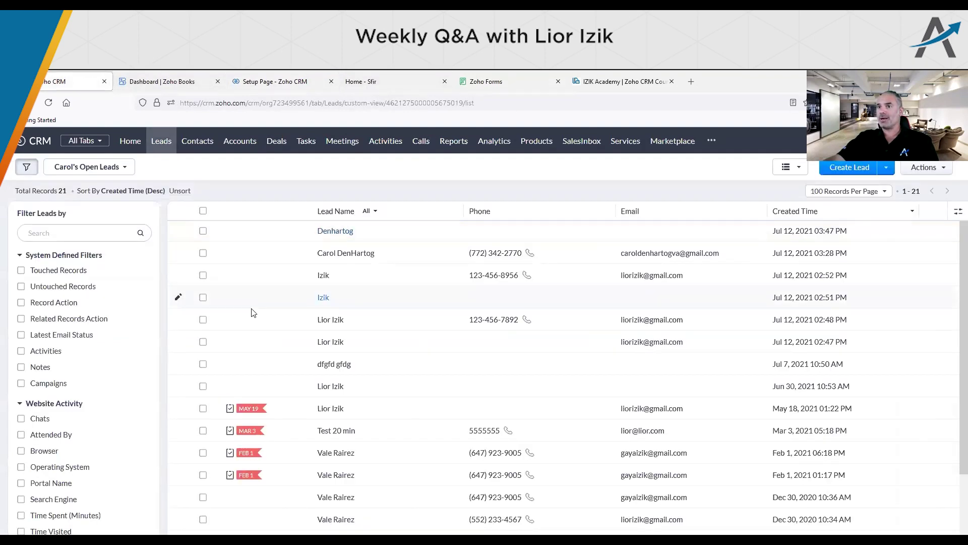
click(295, 231)
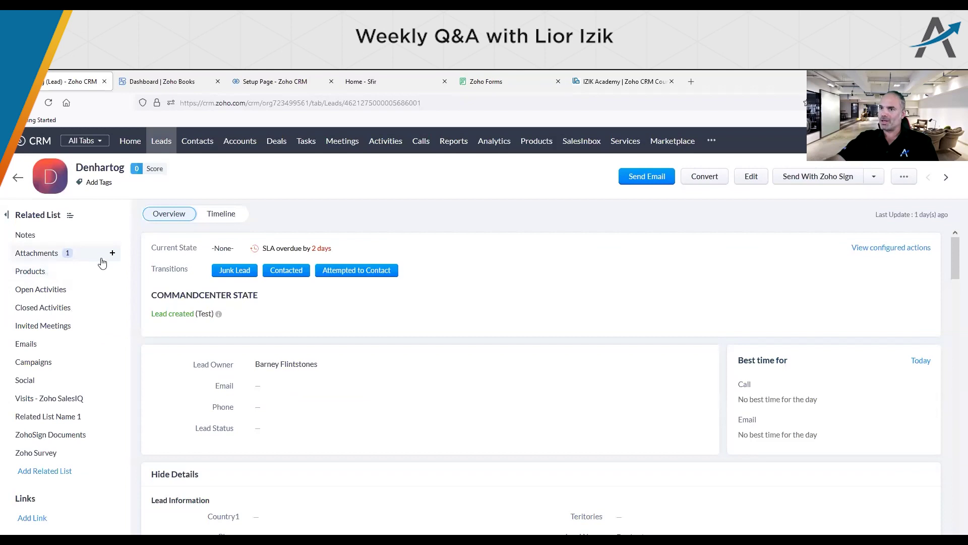
click(53, 253)
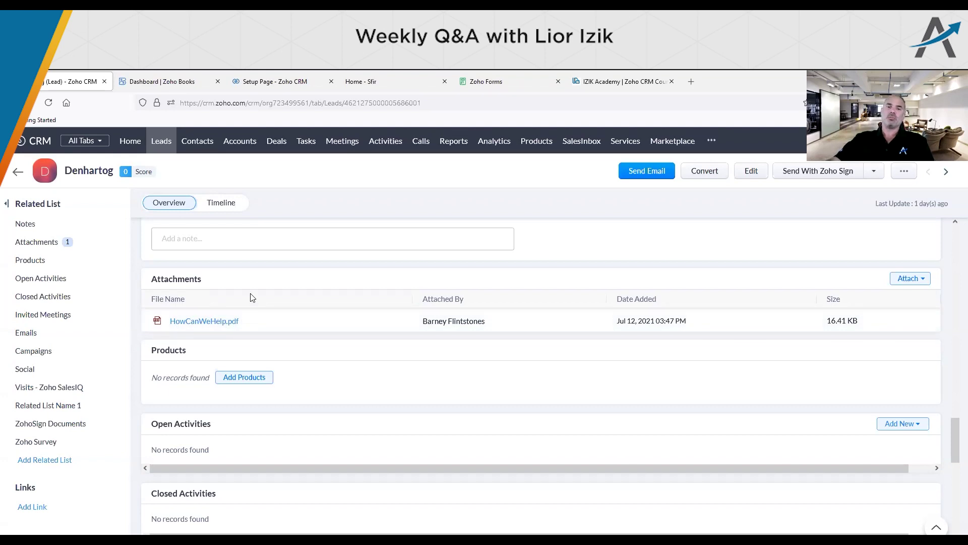
click(54, 242)
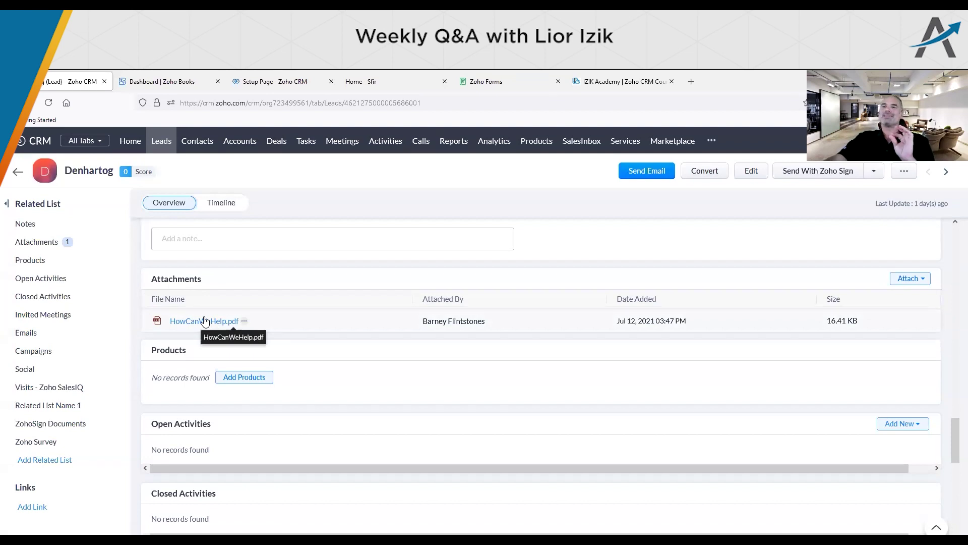
scroll(353, 313, up, 10)
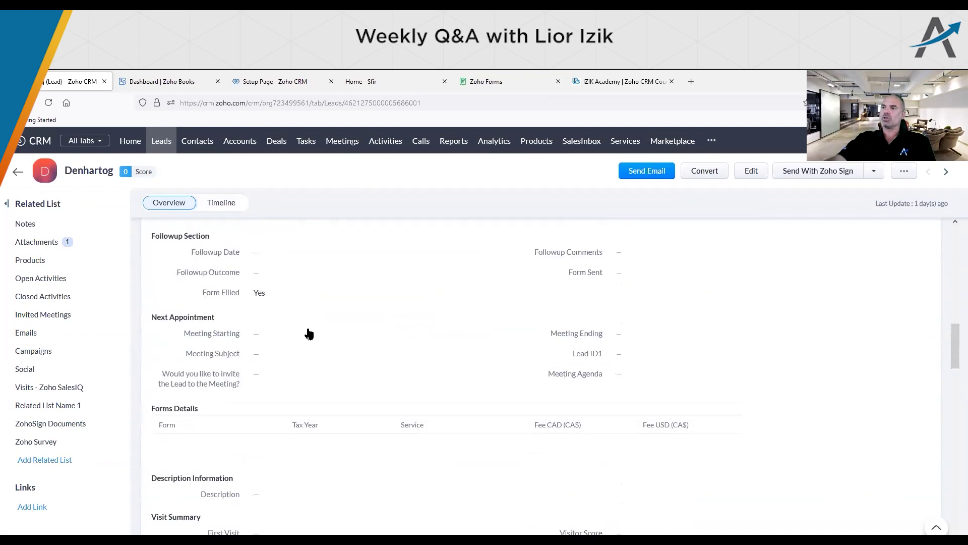
scroll(474, 358, up, 4)
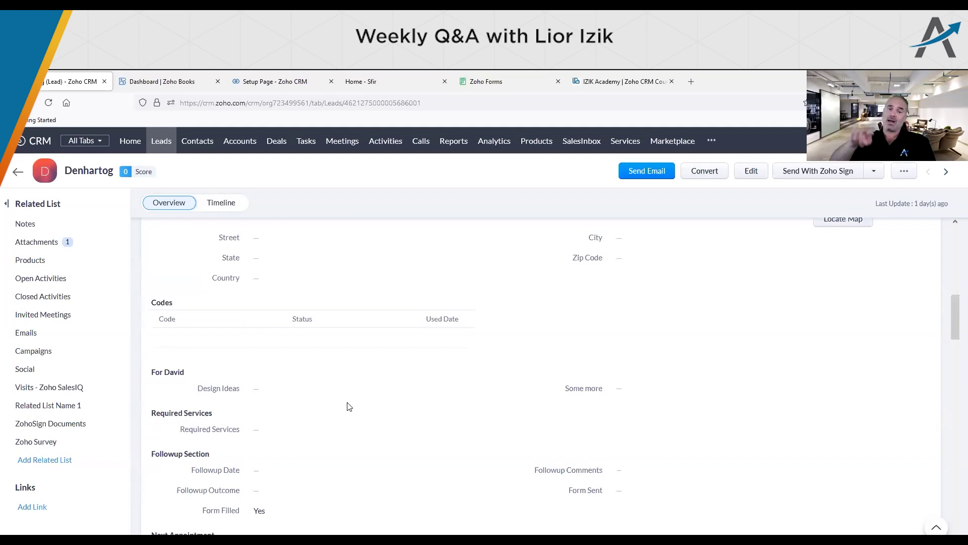
scroll(404, 388, up, 4)
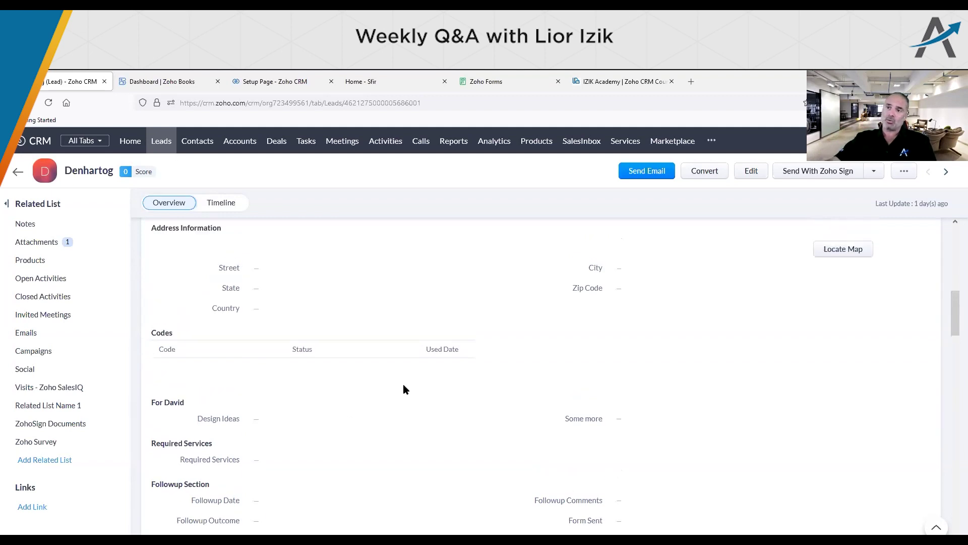
scroll(401, 401, up, 5)
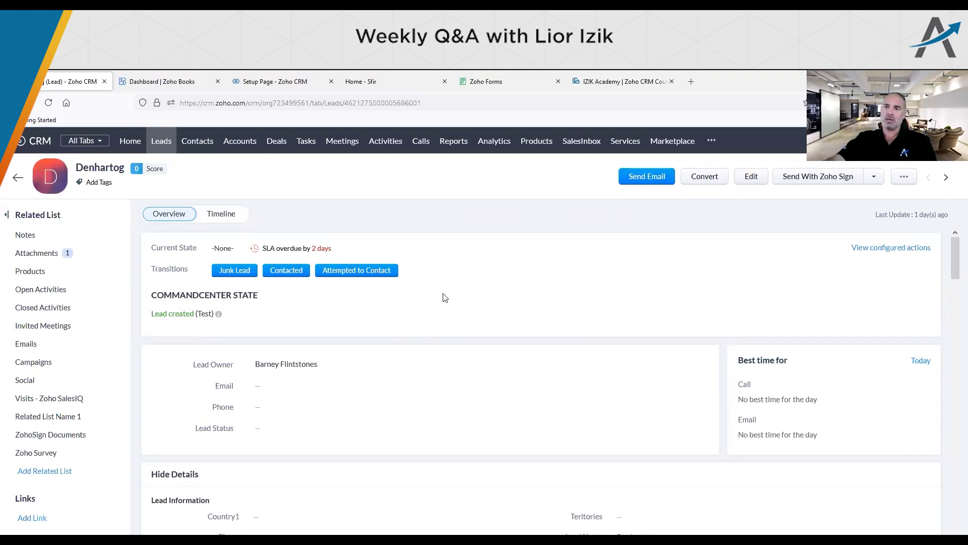
Step: Revisit the Sfir site and the mail merge template, and return to the overview of the abr deal in Zoho CRM
click(368, 81)
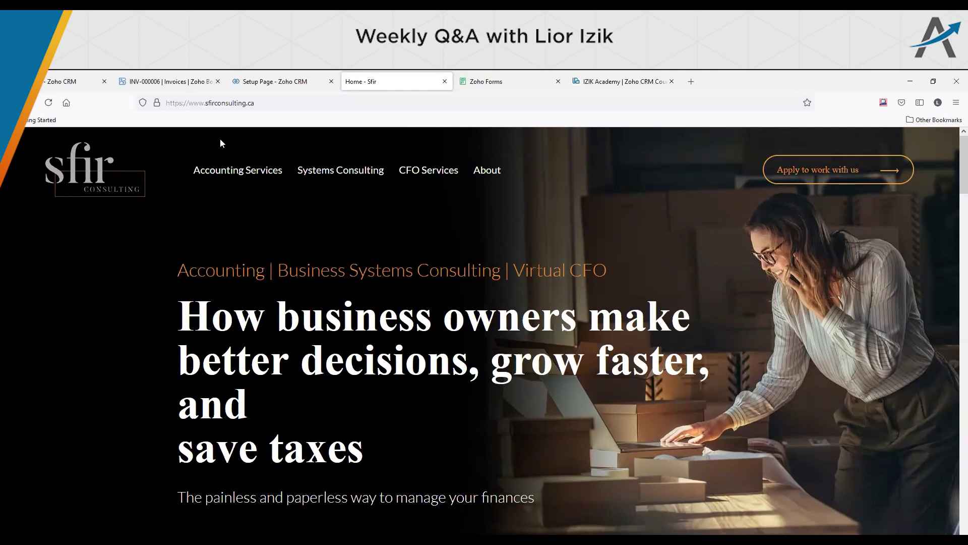
click(281, 81)
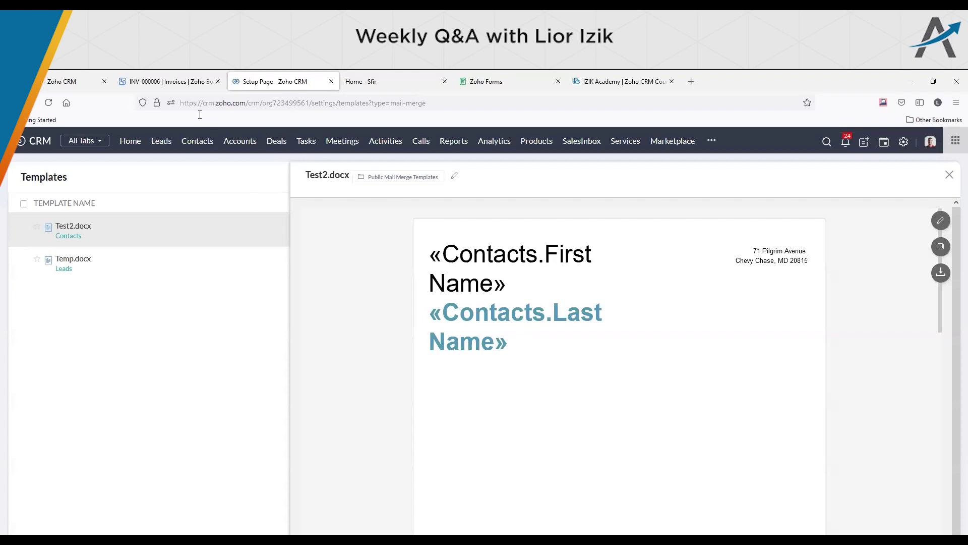
click(68, 81)
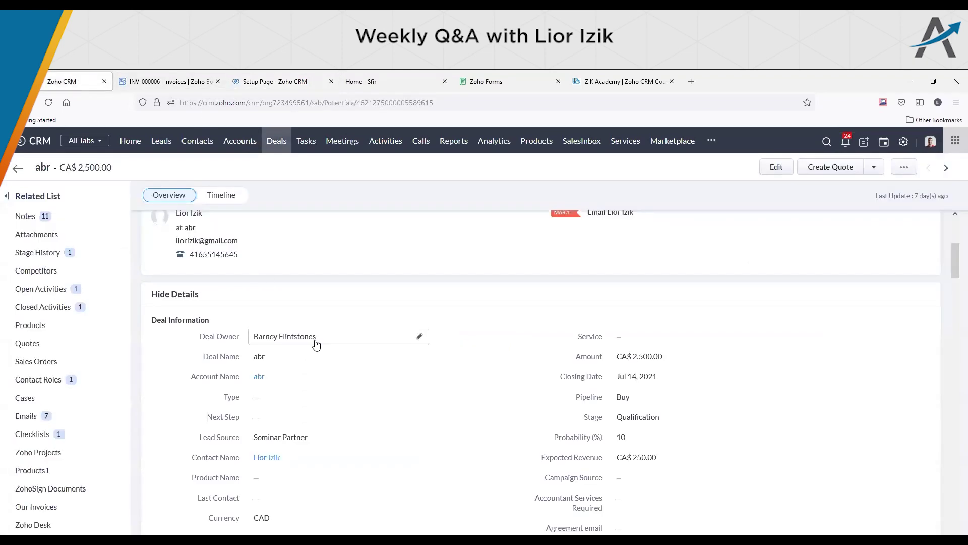
scroll(492, 265, up, 5)
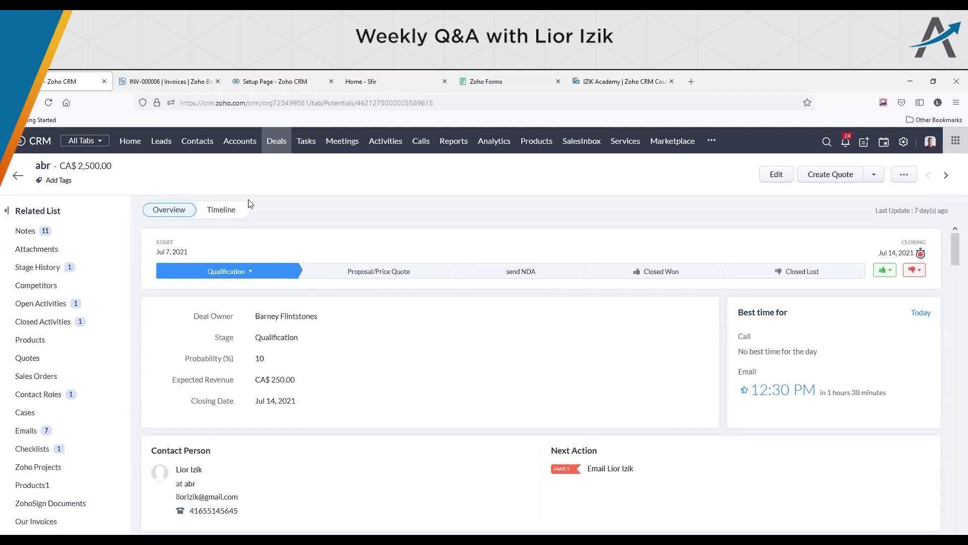
Step: Open the Test 1 account from the Accounts module and look through its related lists
click(248, 141)
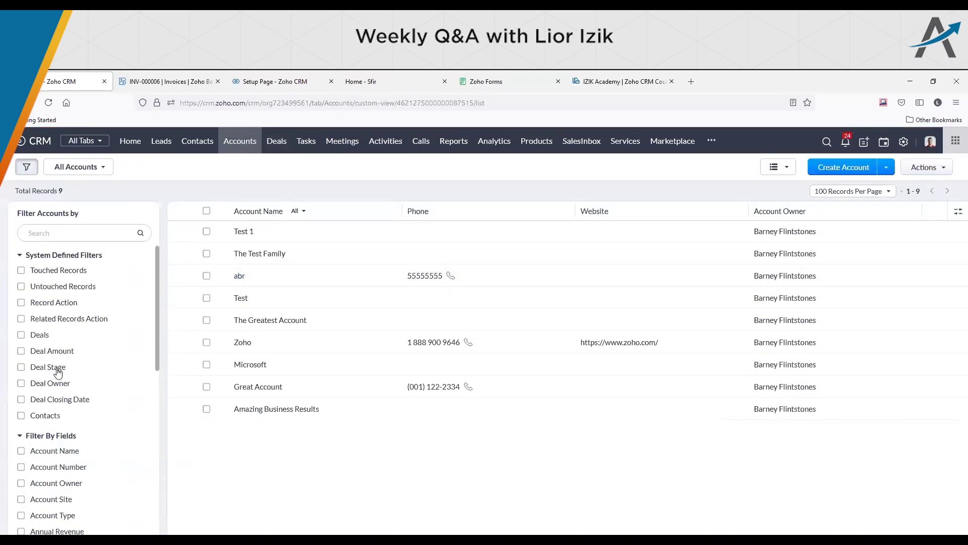
click(253, 231)
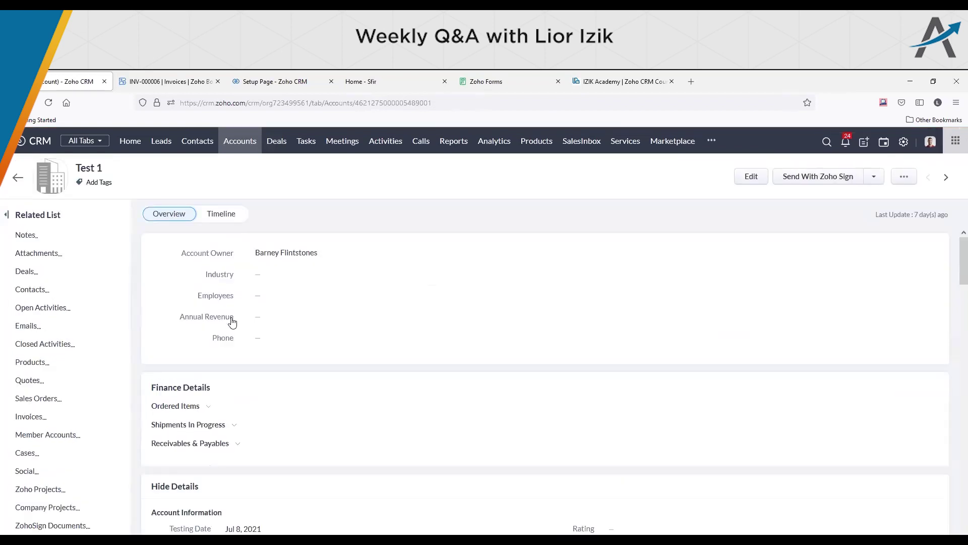
scroll(81, 392, down, 1)
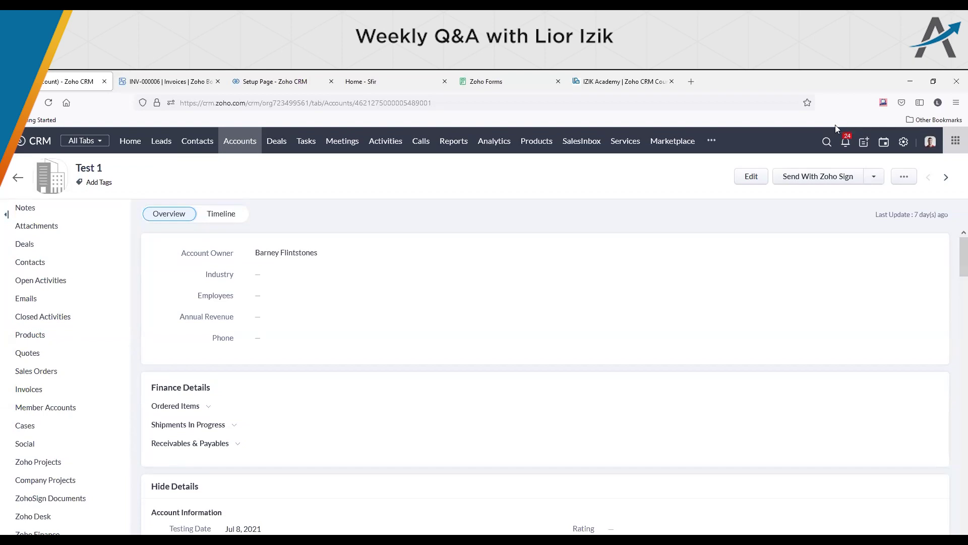
Step: Open workdrive.zoho.com in a new browser tab to view its folders, and return to the CRM setup page
click(692, 82)
text(workdrive.zoho.com/)
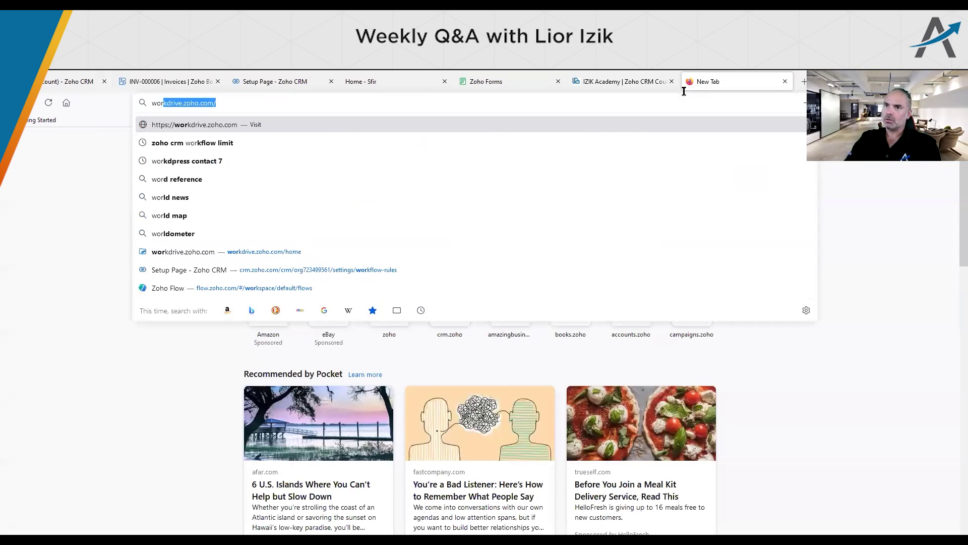
key(Return)
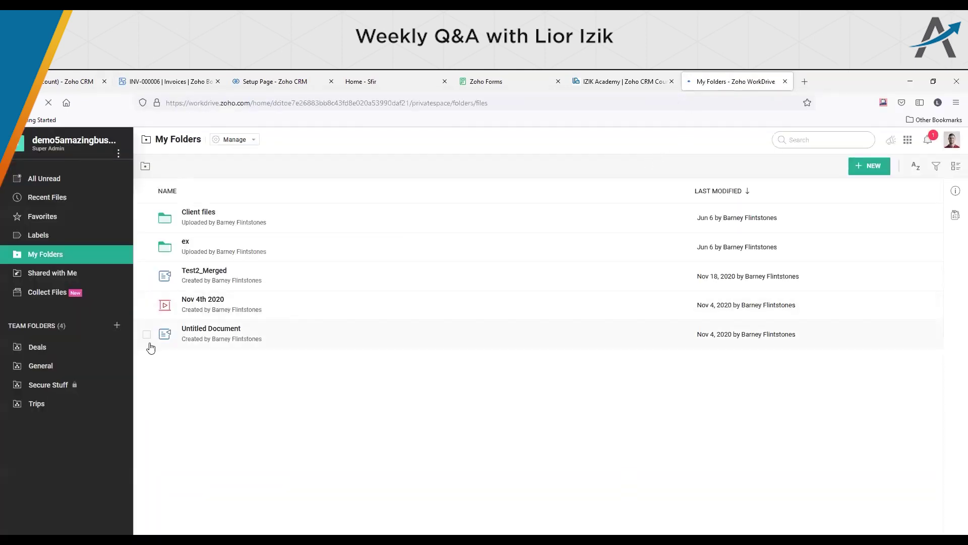
click(262, 81)
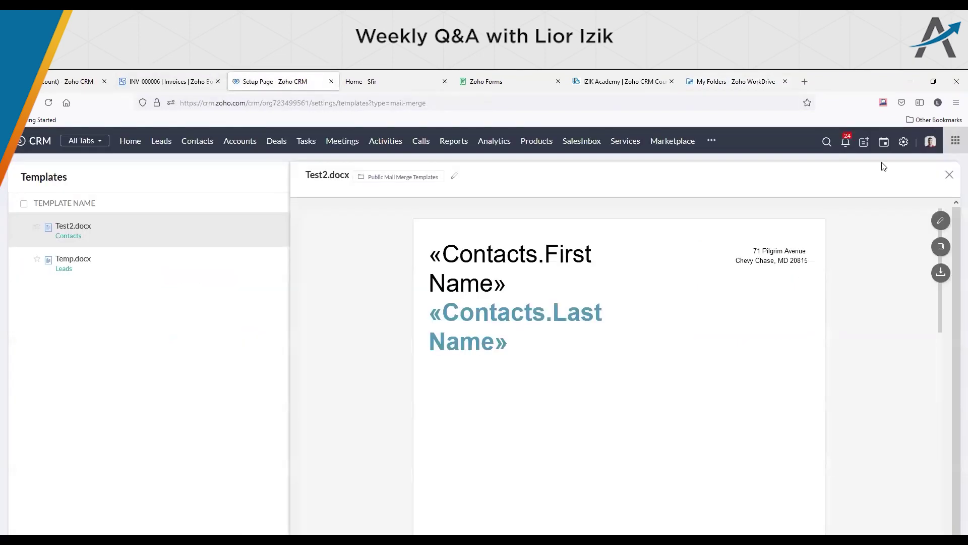
Step: From the CRM setup, search all Marketplace extensions for workdrive and open Zoho Workdrive For Zoho CRM
click(897, 142)
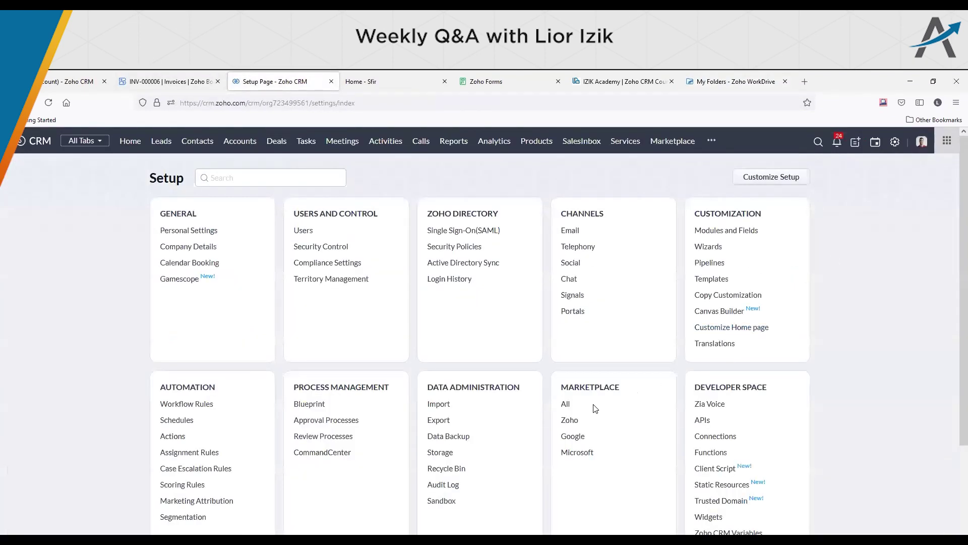
click(569, 420)
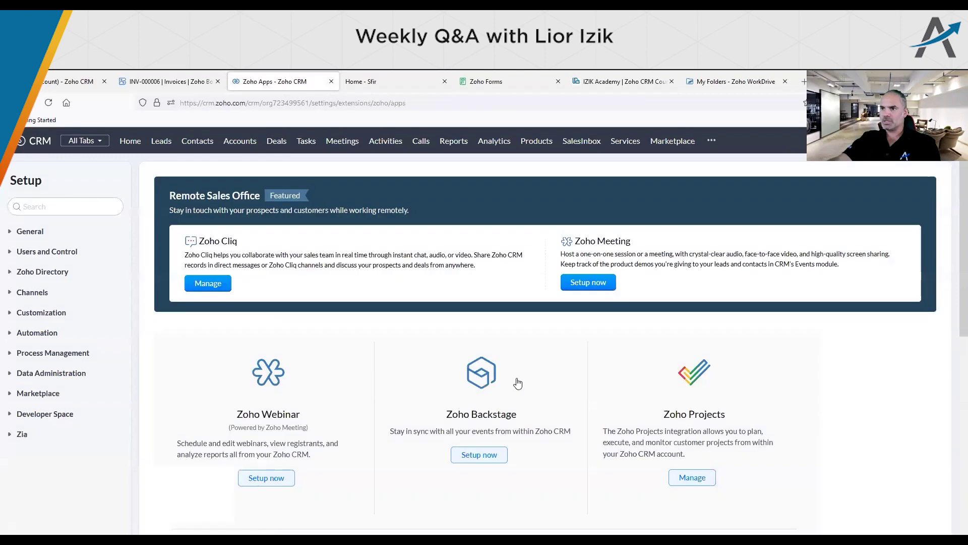
scroll(504, 380, down, 10)
scroll(580, 422, up, 10)
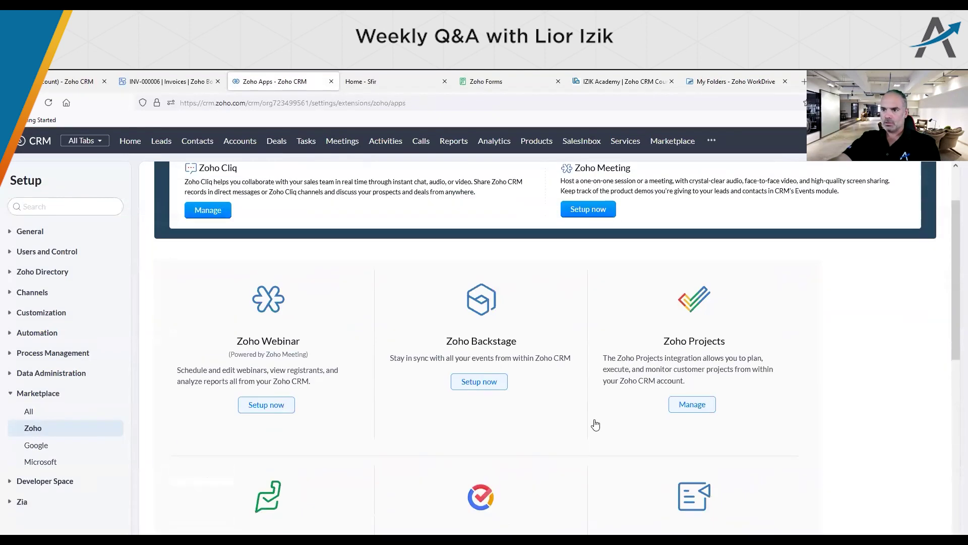
click(29, 411)
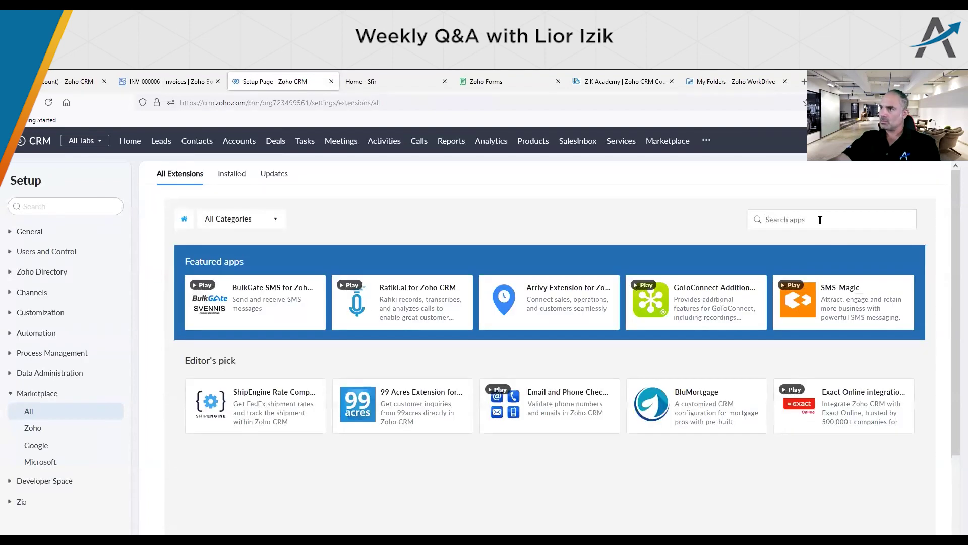
click(820, 218)
text(workdrive)
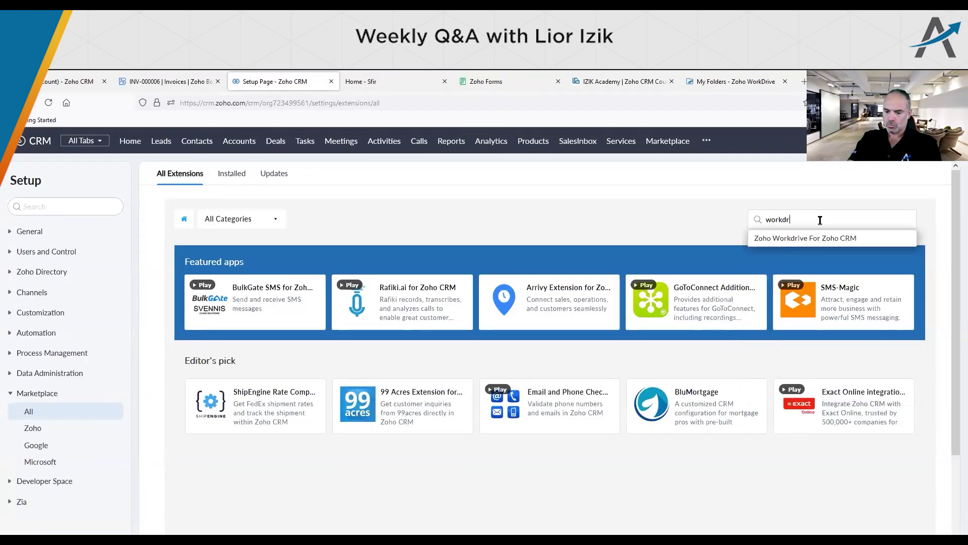
click(845, 237)
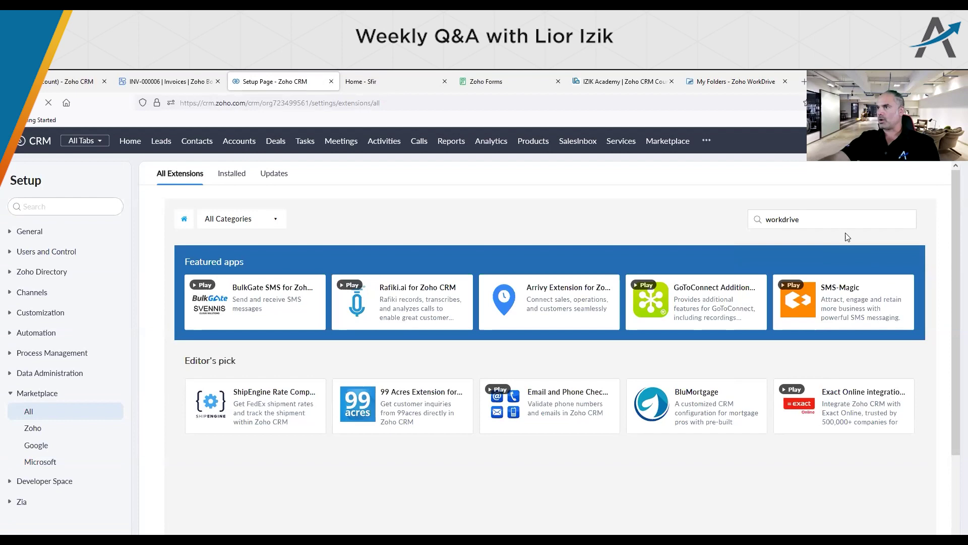
Step: Start installing Zoho Workdrive For Zoho CRM, agreeing to the Marketplace Terms of Service without allowing vendor contact
click(872, 258)
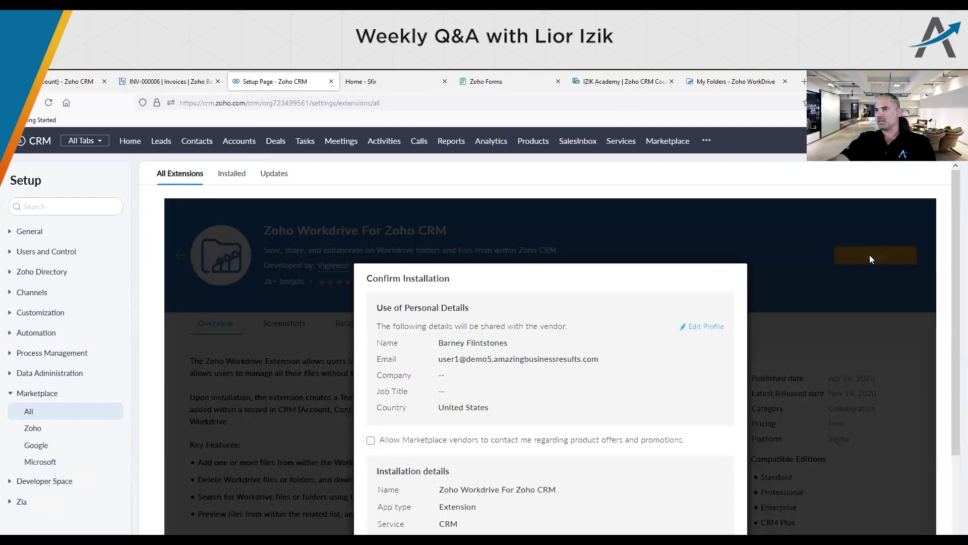
scroll(651, 368, down, 3)
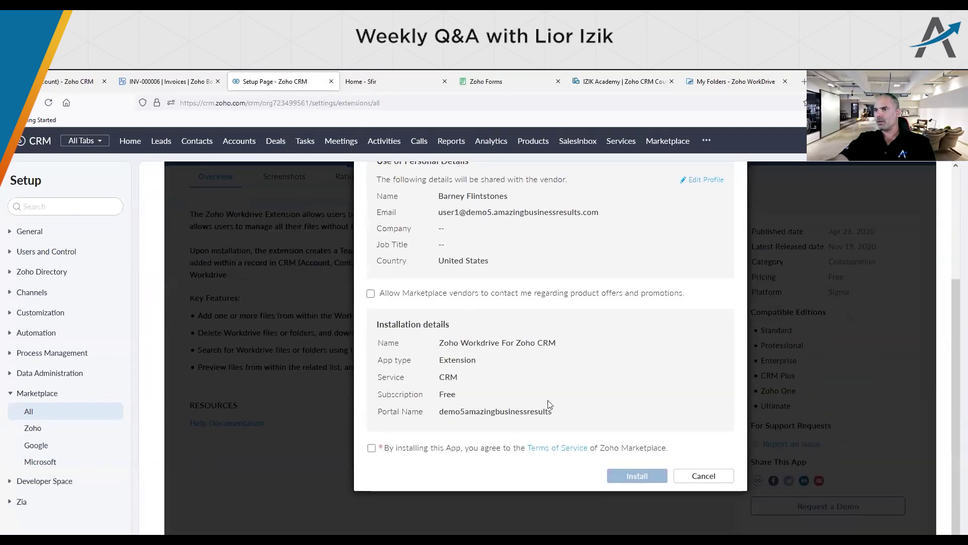
drag(457, 293, 650, 295)
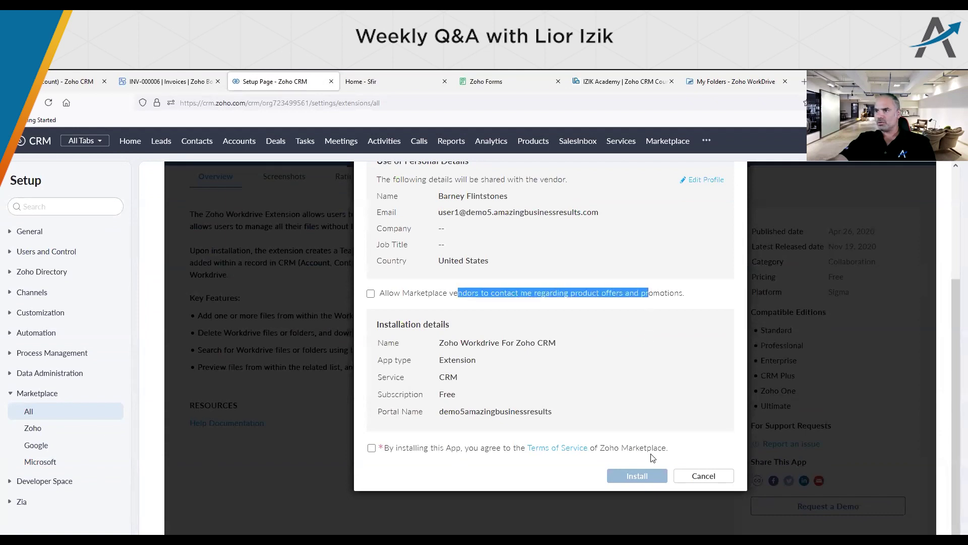
click(409, 446)
click(372, 448)
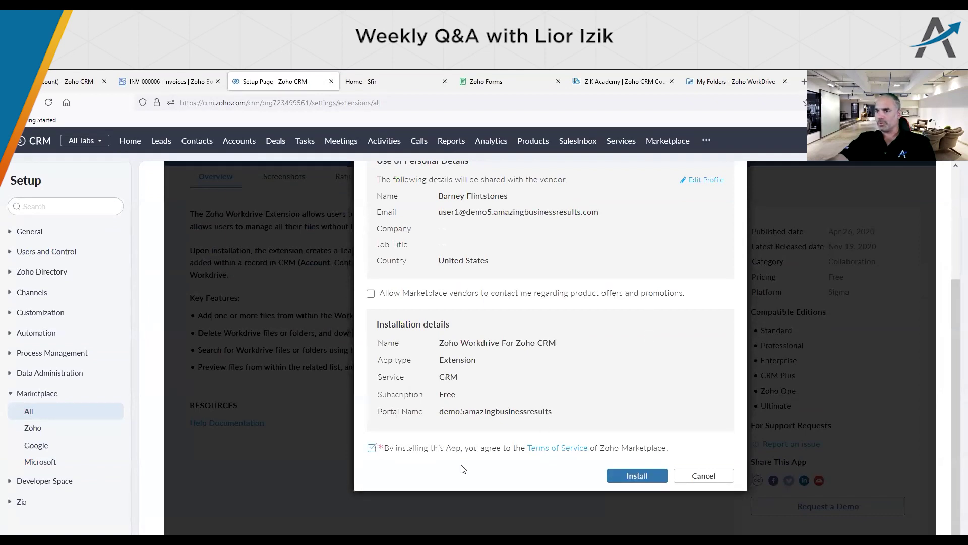
click(639, 475)
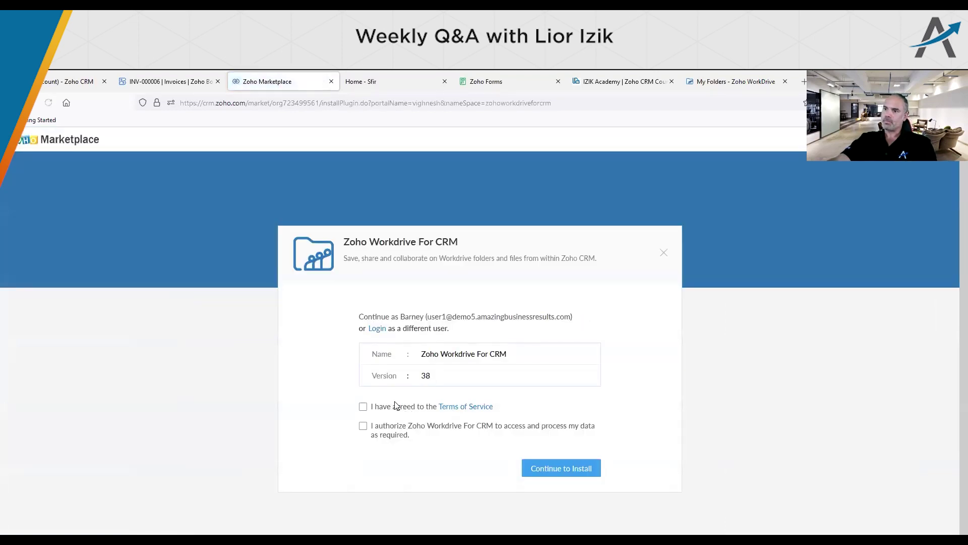
Step: Accept the extension's Terms of Service, authorize it to access and process data, and continue the installation
click(398, 426)
click(401, 407)
click(565, 468)
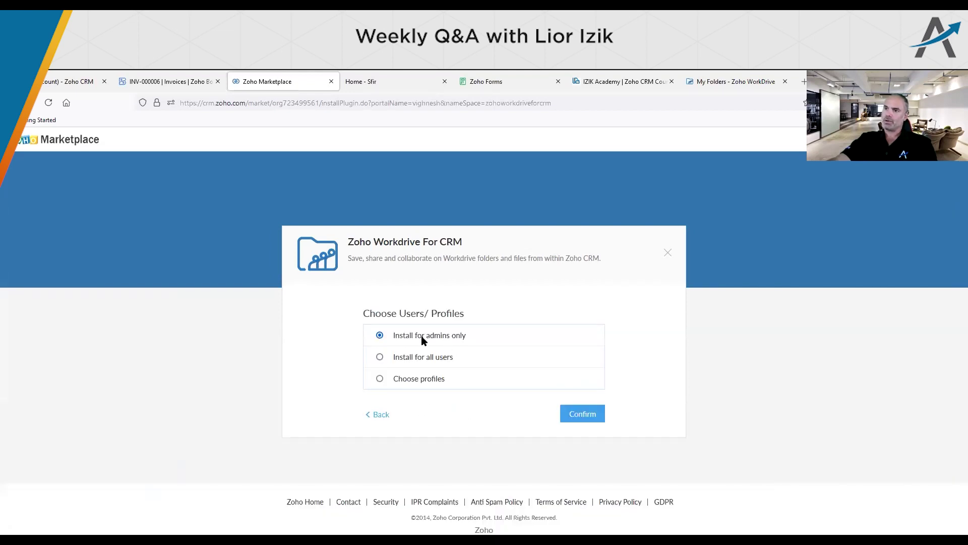
Step: Install the Workdrive extension for all users and authorize its Zoho Workdrive integration
click(437, 359)
click(416, 384)
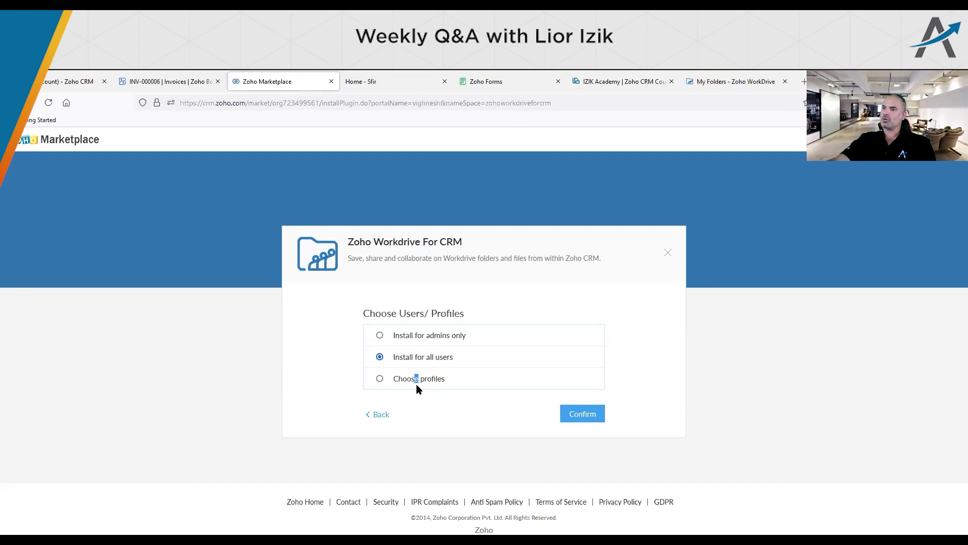
click(417, 360)
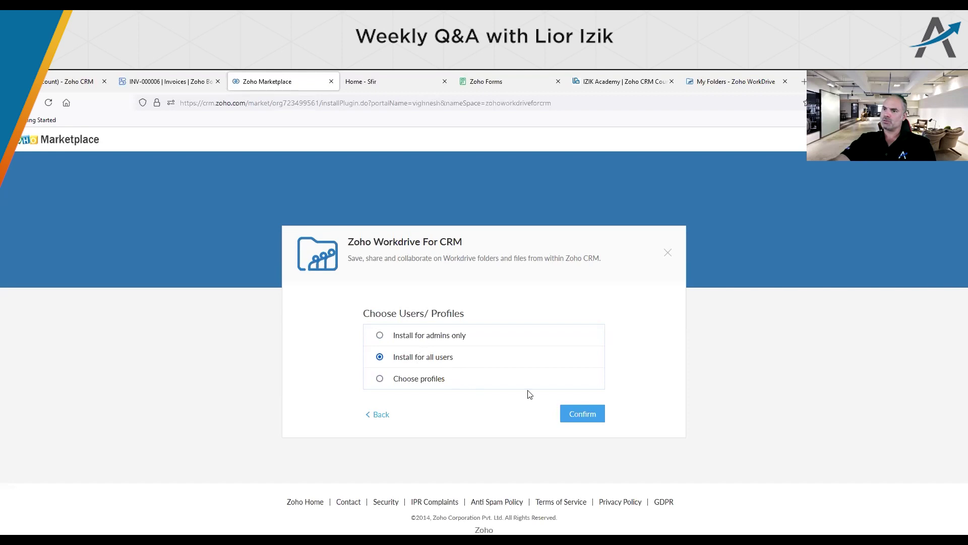
click(580, 415)
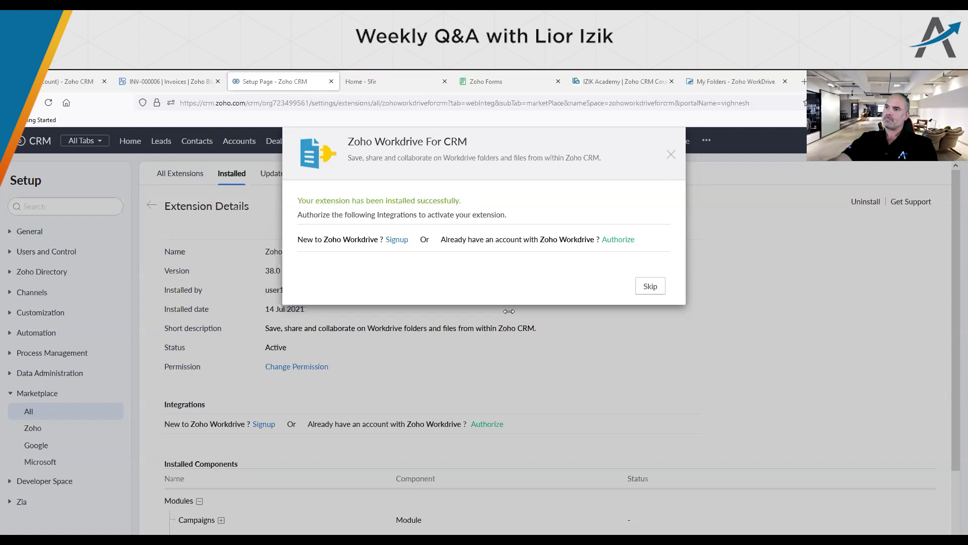
click(649, 286)
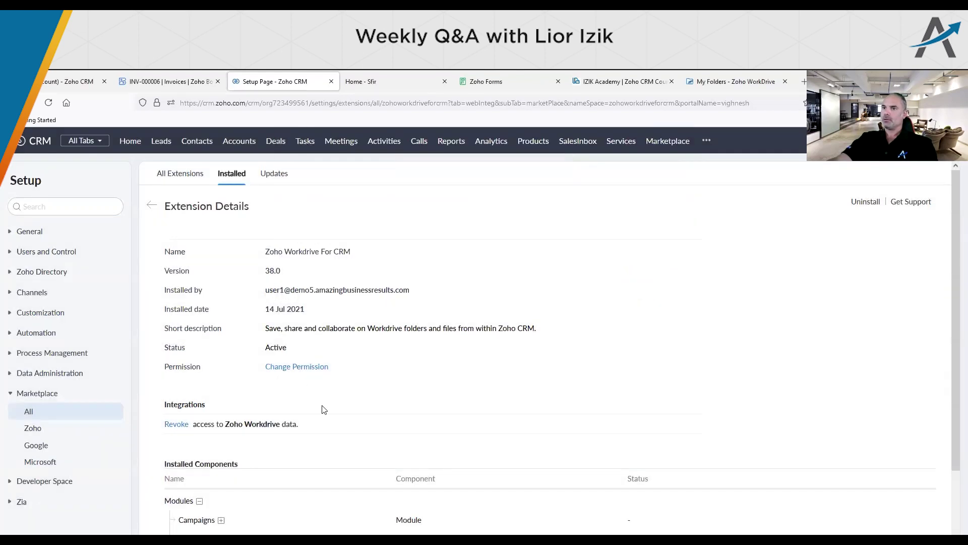
Step: Switch to Zoho WorkDrive and examine the Accounts folder inside the Zoho CRM team folder
click(707, 83)
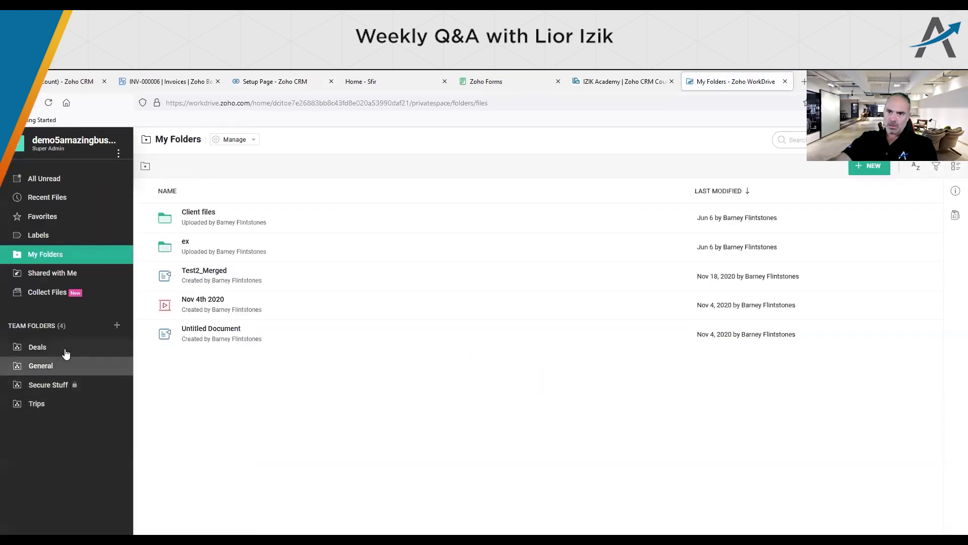
click(44, 423)
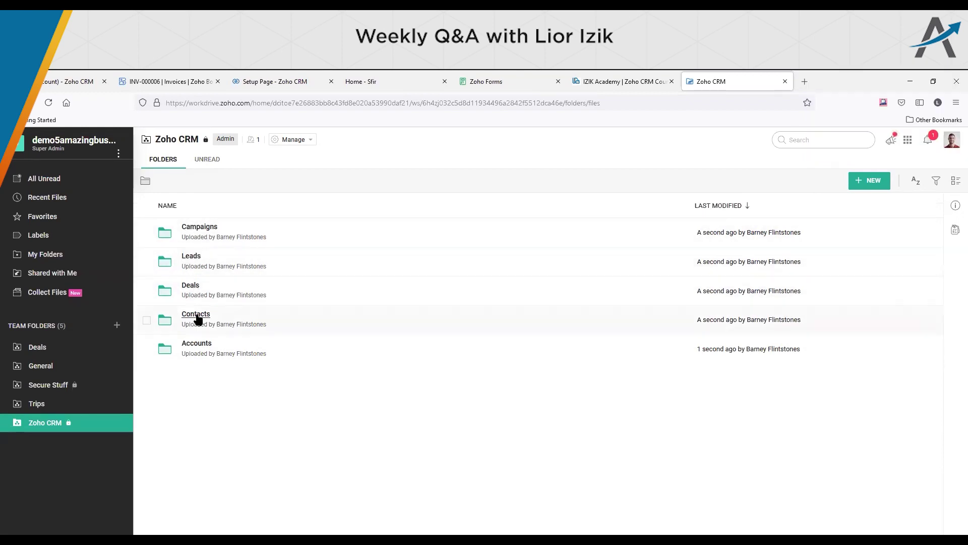
click(198, 345)
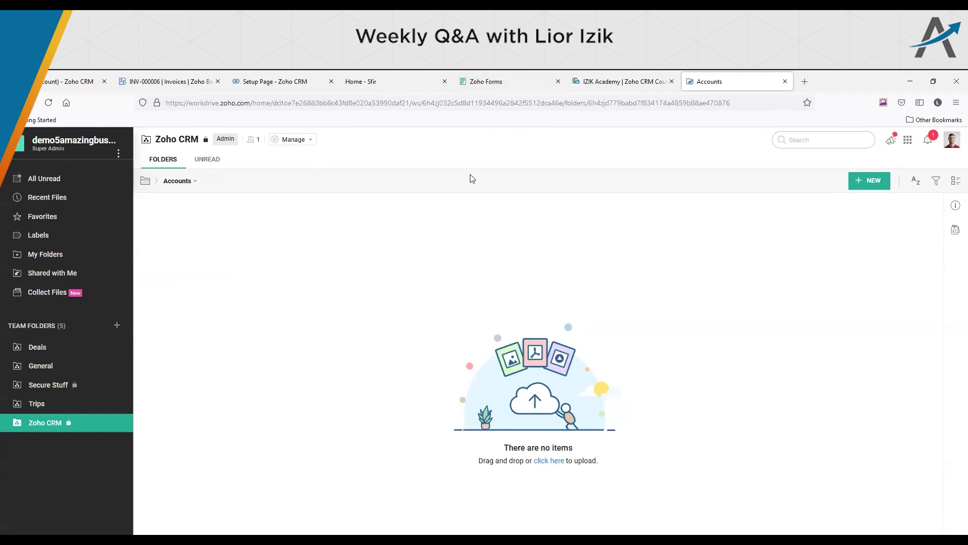
Step: Return to the Test 1 account in Zoho CRM and save a phone number in its Phone field
click(313, 87)
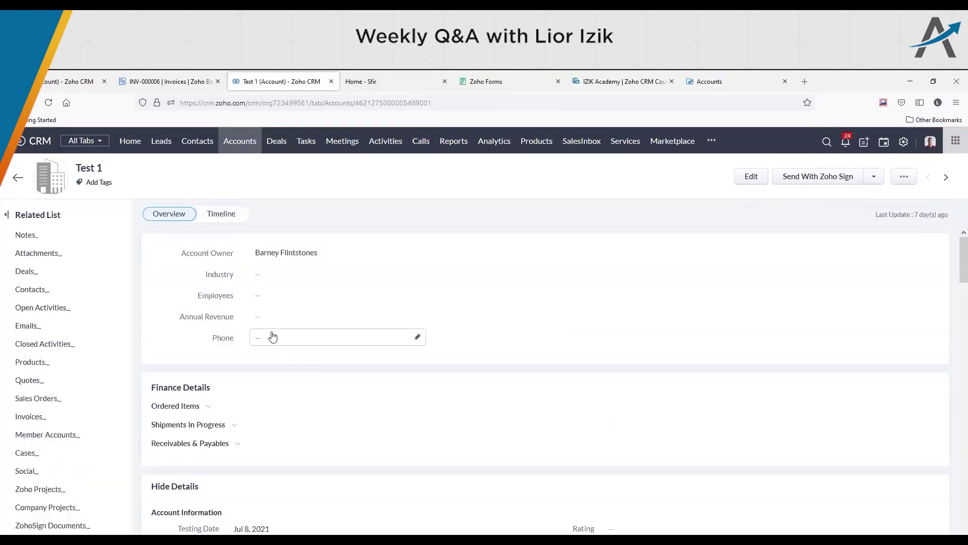
click(286, 344)
text(5555555)
click(435, 338)
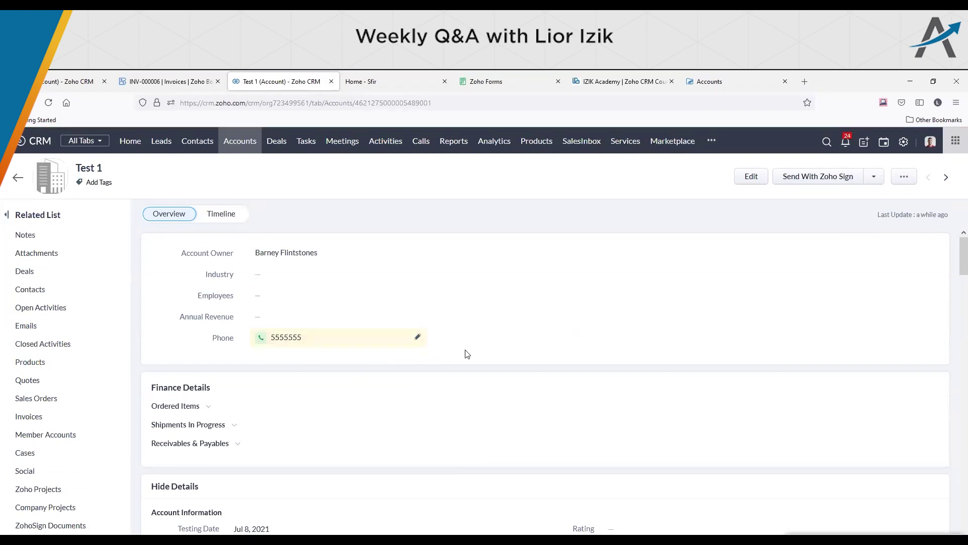
Step: Switch back to Zoho WorkDrive and reload the Accounts folder to check for a new account folder
click(706, 85)
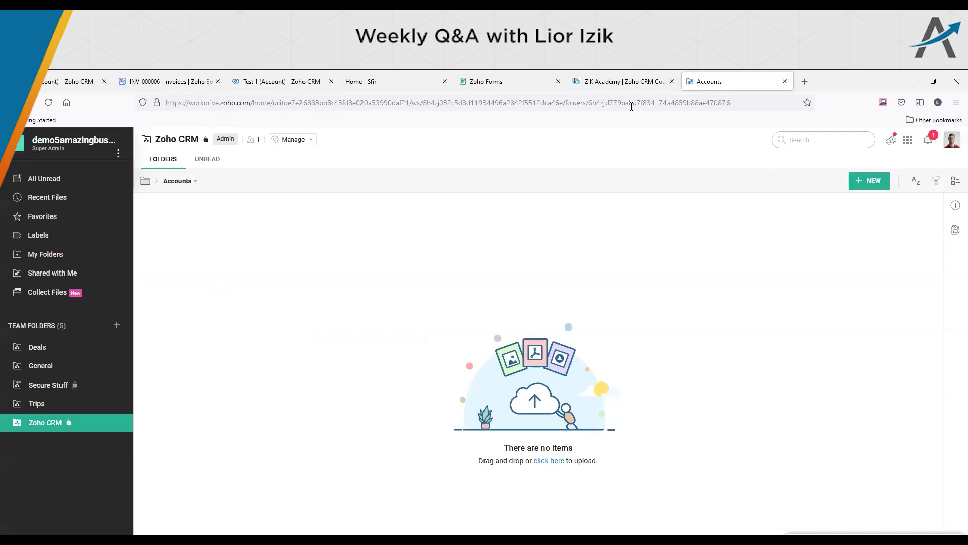
click(576, 103)
key(Return)
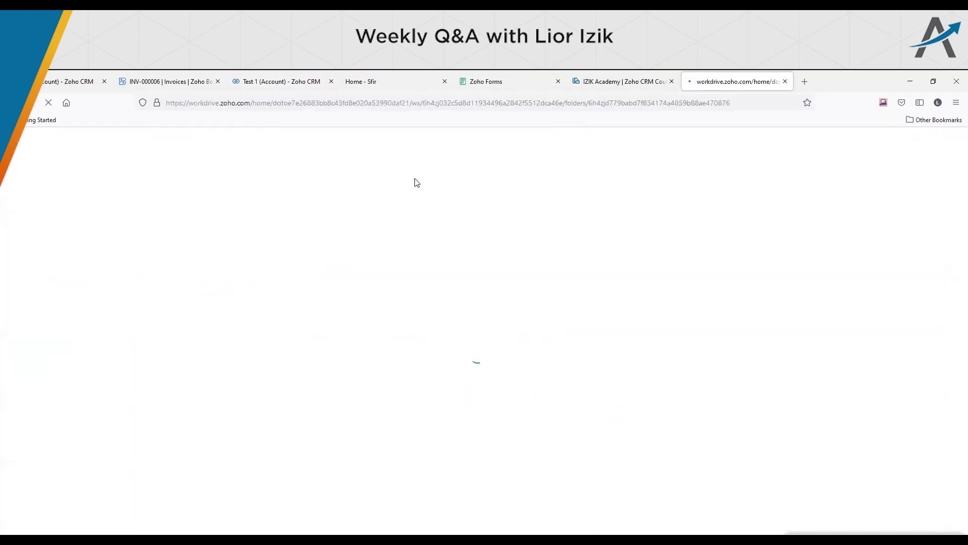